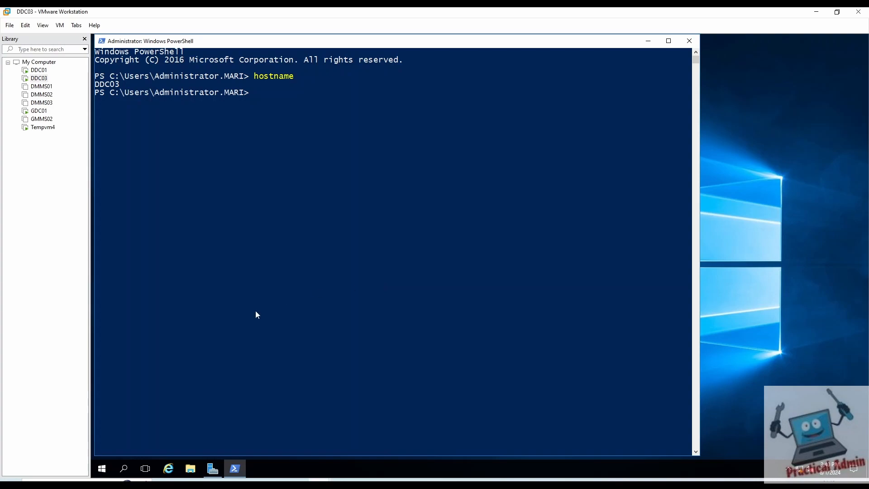
Look over the DDC01, DDC03 and GDC01 virtual machines and return to the PowerShell session on DDC03
left_click(39, 73)
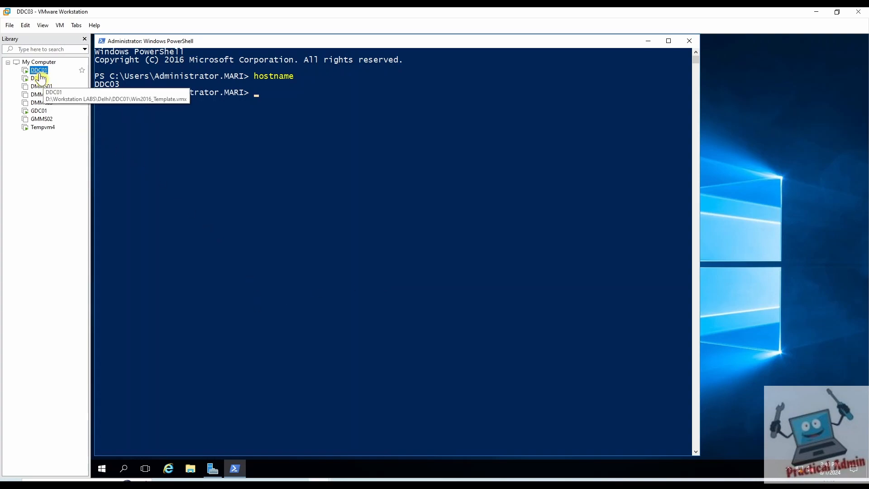
left_click(45, 79)
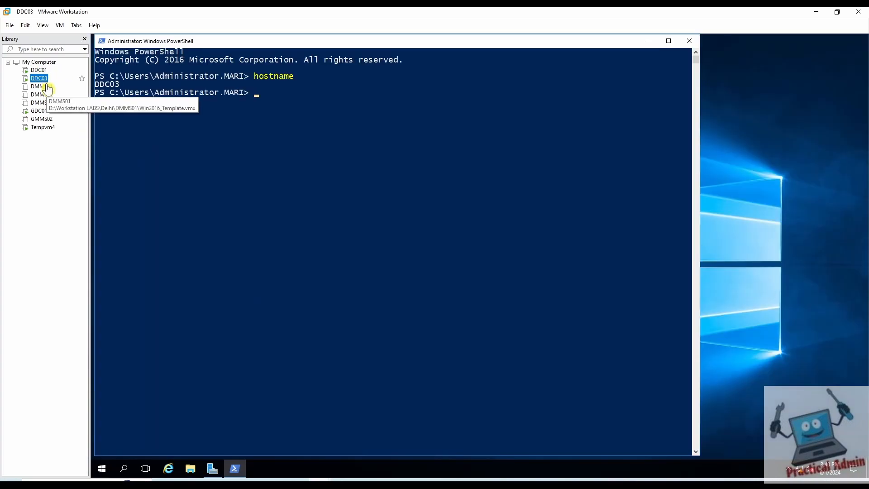
left_click(38, 111)
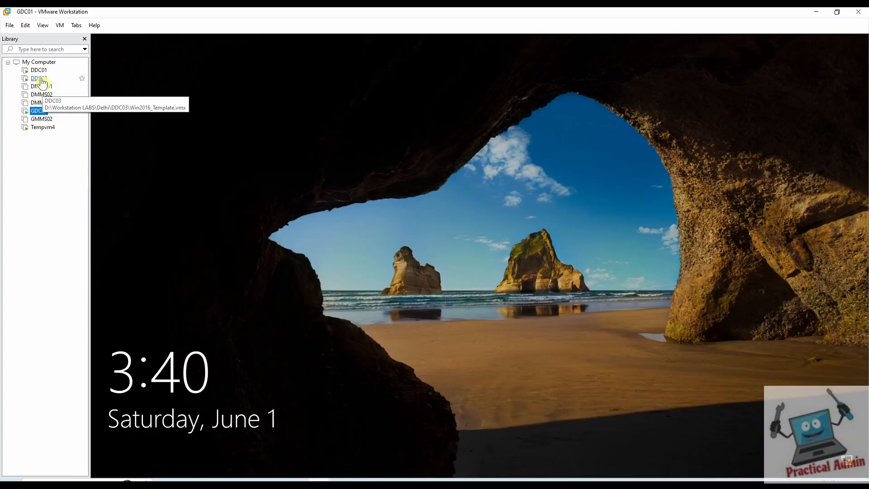
left_click(40, 80)
left_click(103, 91)
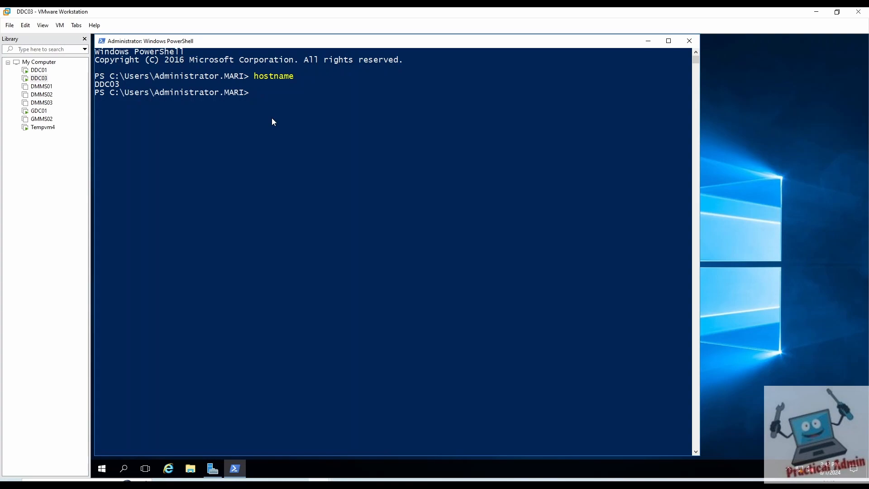
Query the FSMO role holders with "netdom query fsmo" and check which server holds the schema master and domain naming master roles
scroll(274, 122, "down", 1)
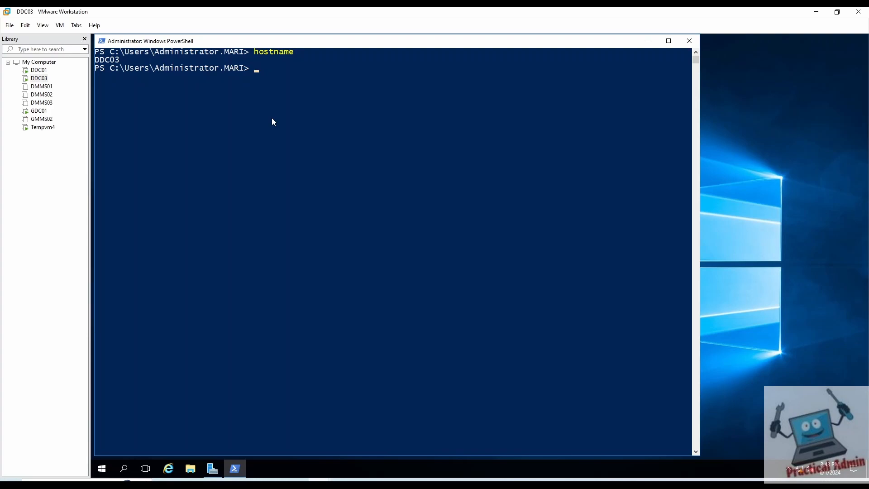
type("net d")
key("BackSpace")
key("BackSpace")
type("dom query fsmo")
key("Return")
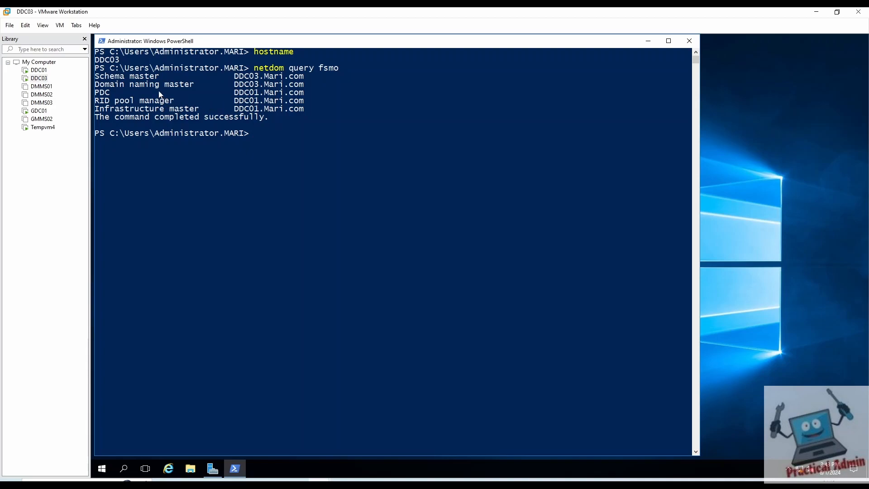
left_click_drag(158, 77, 95, 77)
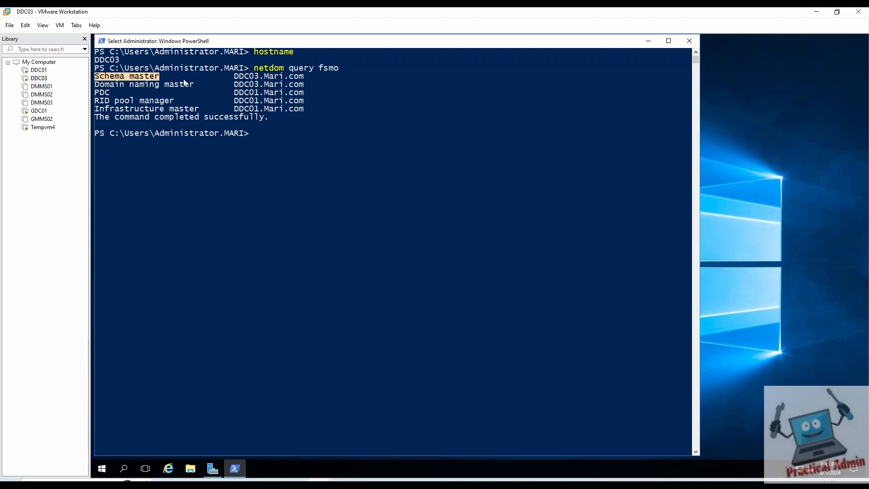
left_click_drag(198, 86, 95, 86)
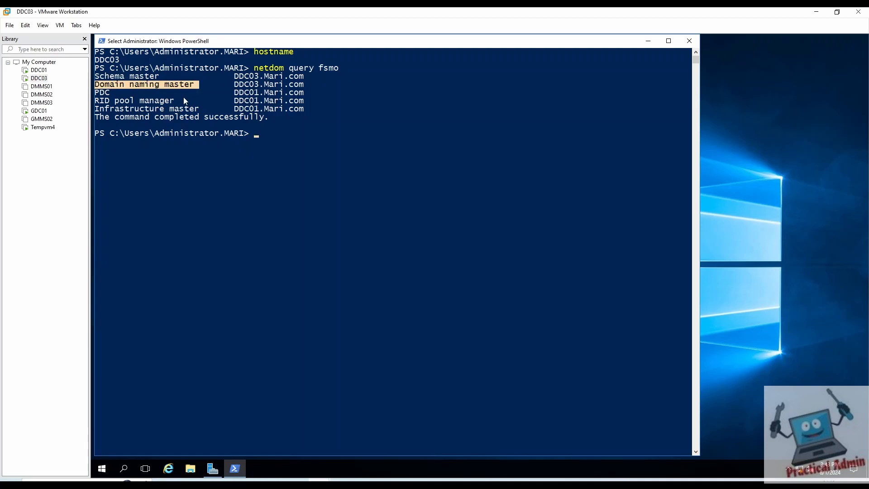
left_click(238, 76)
left_click_drag(240, 77, 258, 77)
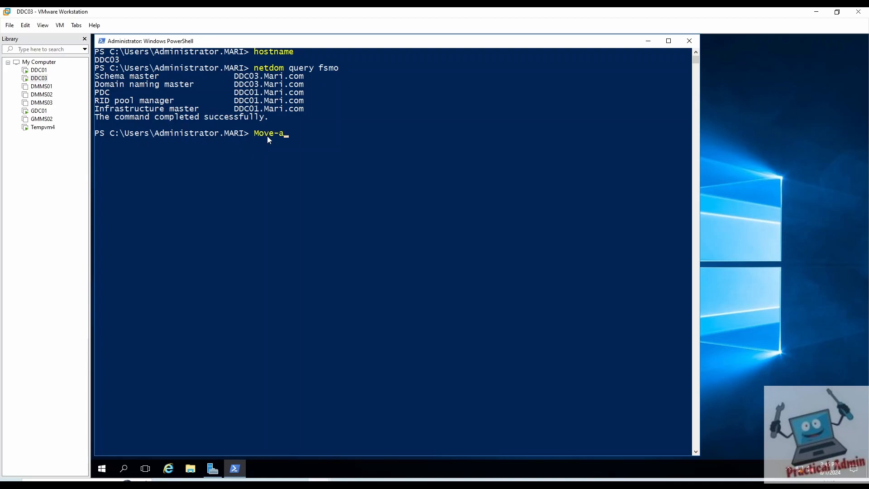
Transfer the SchemaMaster and DomainNamingMaster roles to DDC01 with Move-ADDirectoryServerOperationMasterRole, answering A for Yes to All
type("ddirector")
key("Tab")
key("Tab")
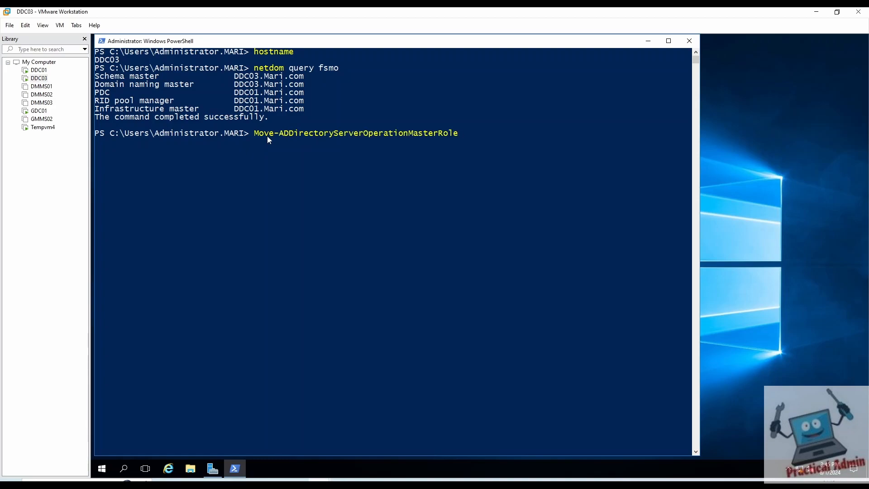
type("-d")
key("BackSpace")
type("id")
key("Tab")
type("DDC01 -oper")
key("Tab")
type("SchemaMaster")
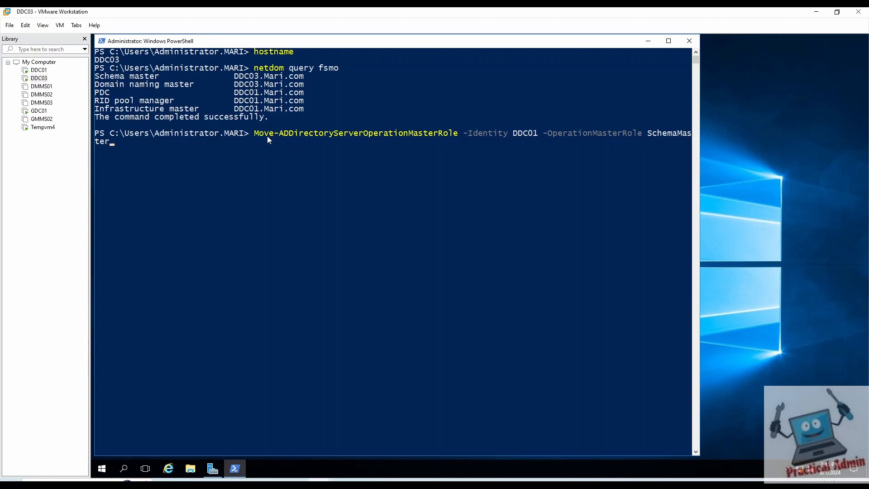
type(",DomainNamingMaster")
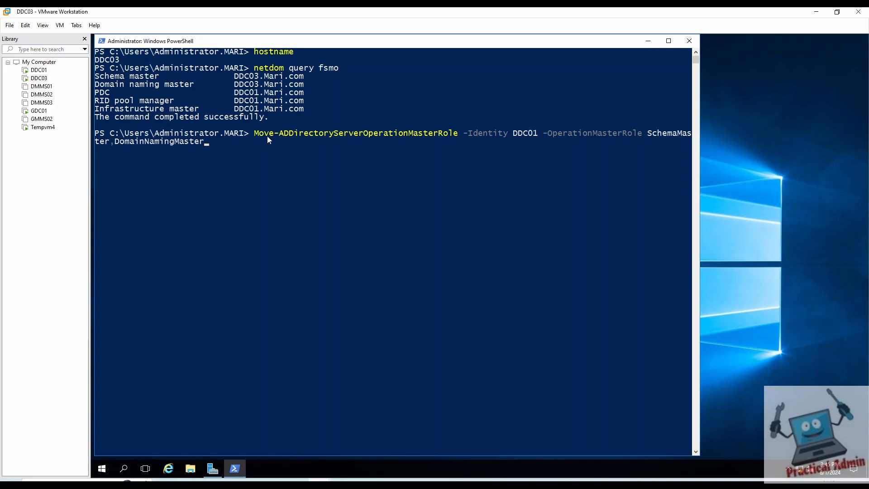
key("Return")
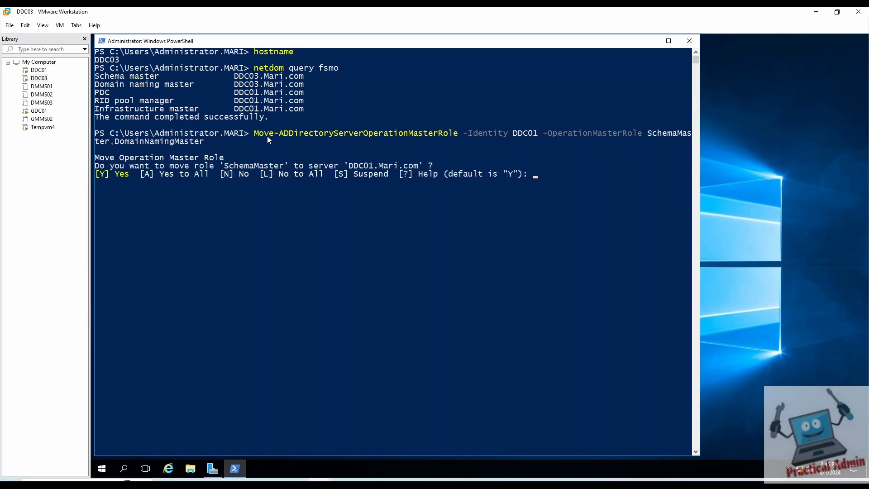
type("A")
key("Return")
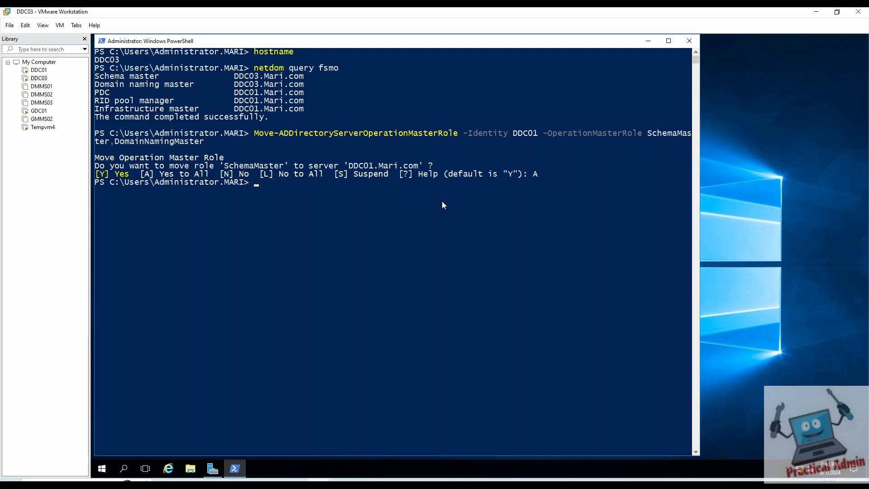
Switch to Server Manager and start removing roles and features from DDC03.Mari.com, continuing to the server role selection
left_click(649, 40)
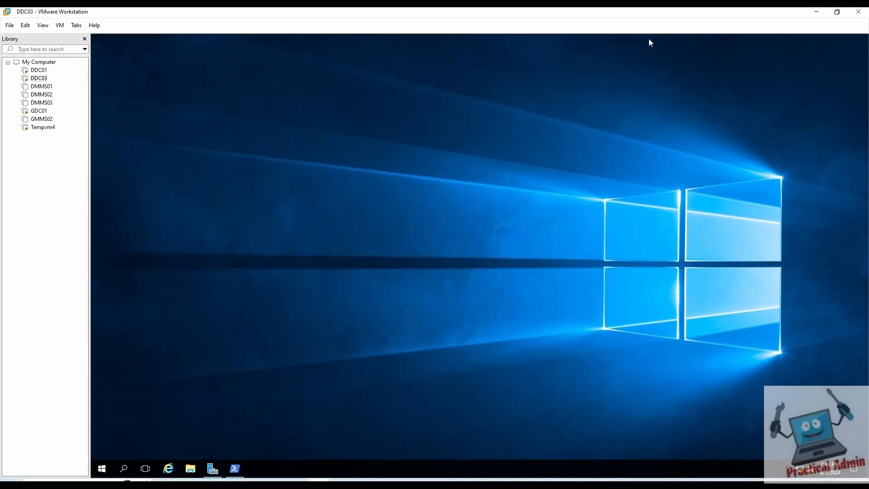
left_click(216, 471)
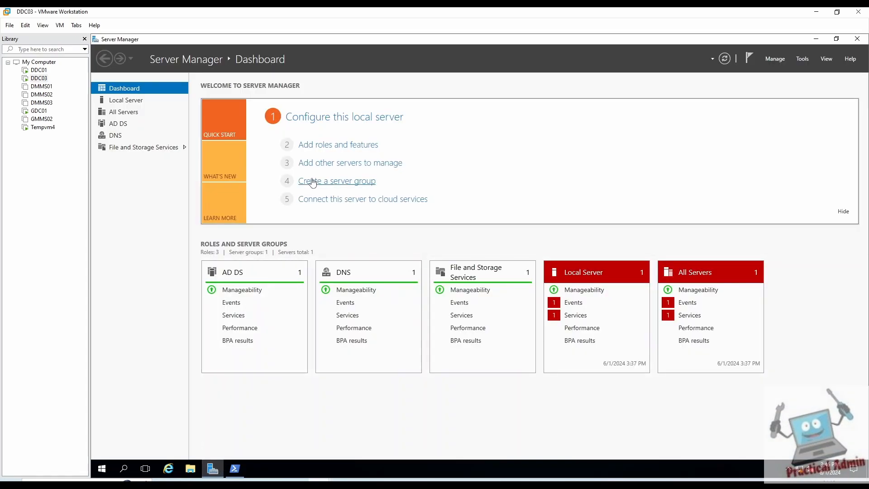
left_click(782, 62)
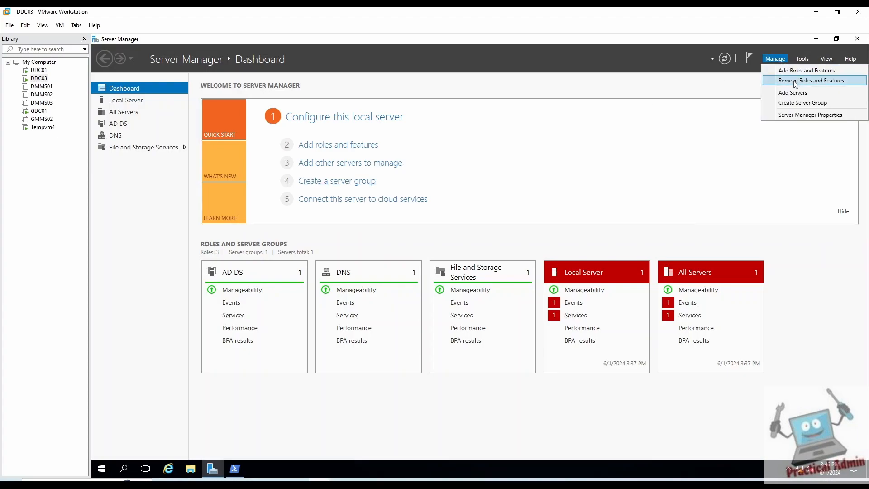
left_click(795, 81)
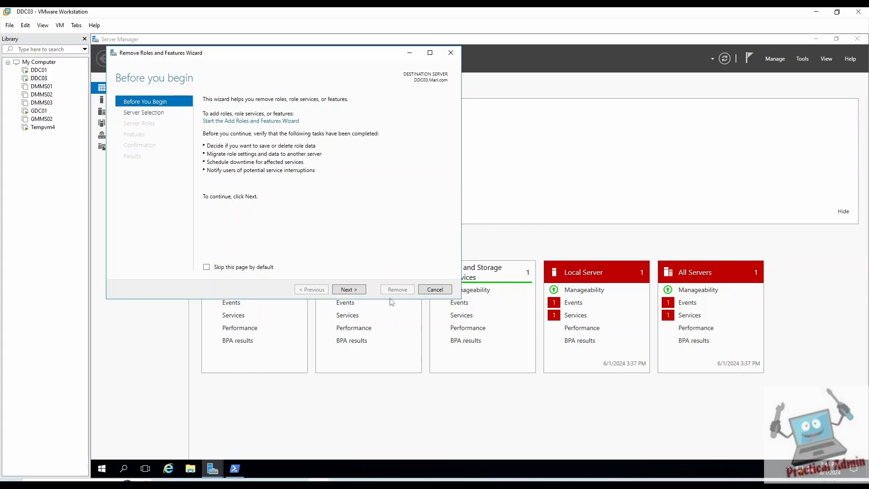
left_click(349, 290)
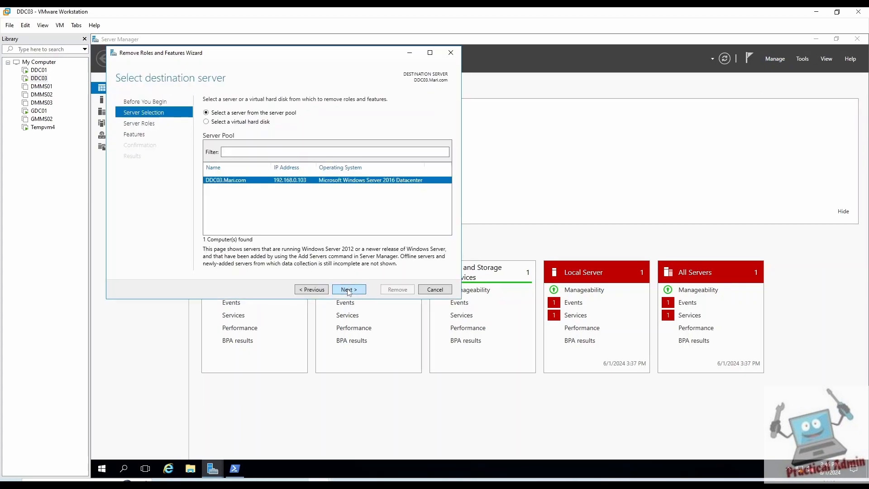
left_click(349, 290)
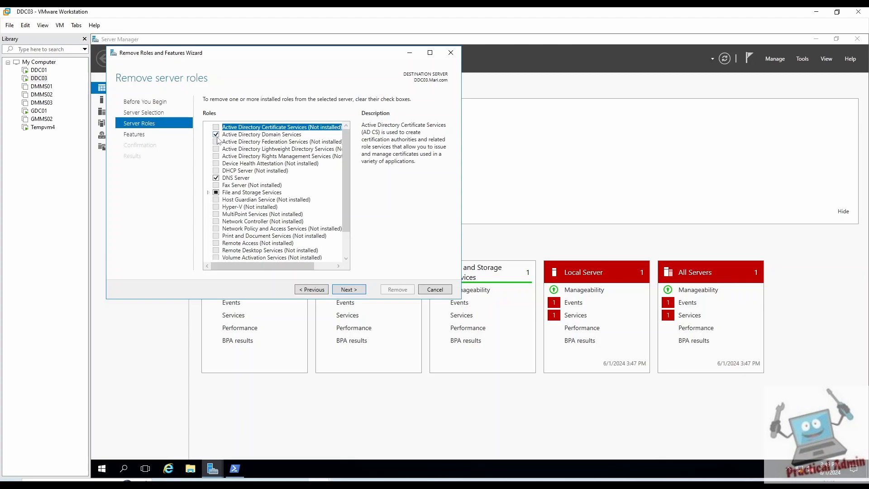
Deselect Active Directory Domain Services together with its dependent features and start the demotion of this domain controller
left_click(216, 135)
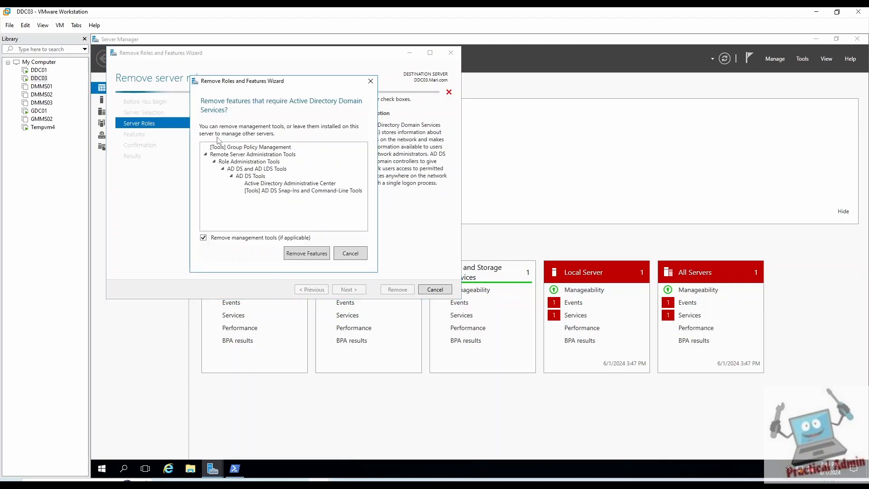
left_click(303, 255)
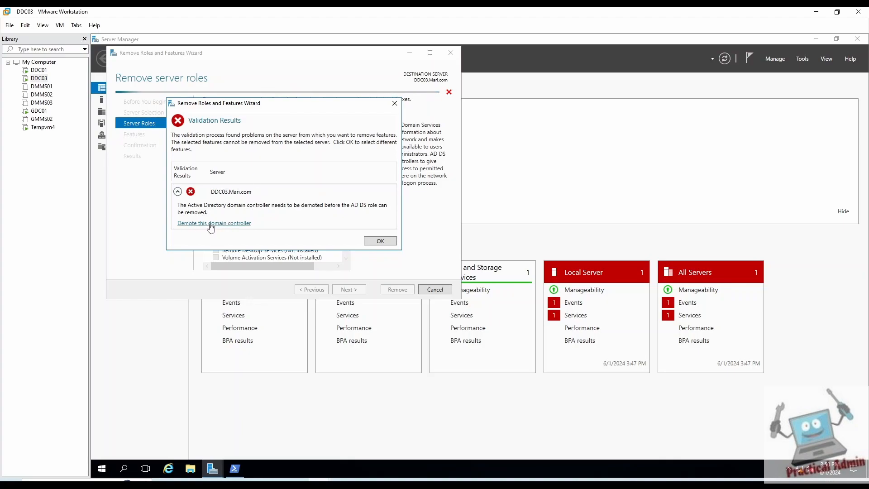
left_click(235, 224)
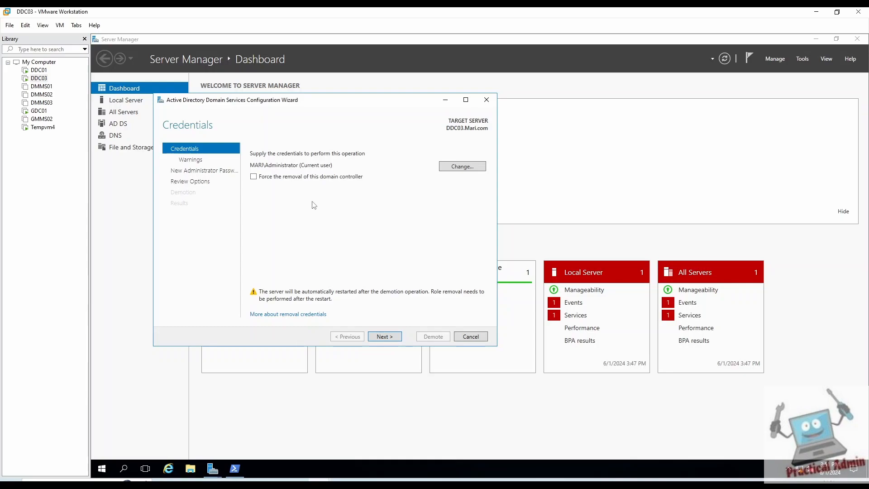
Demote DDC03 with the current credentials, agreeing to proceed with removal and entering and confirming the new administrator password
left_click(386, 338)
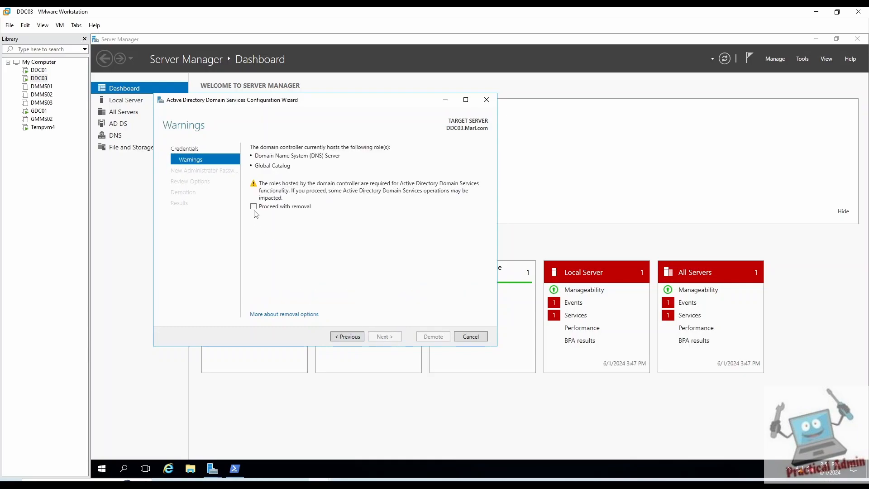
left_click(254, 207)
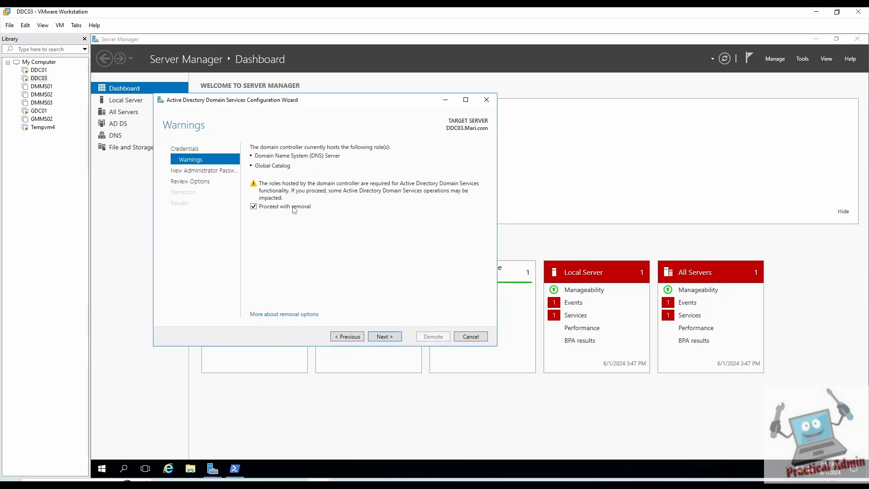
left_click(392, 339)
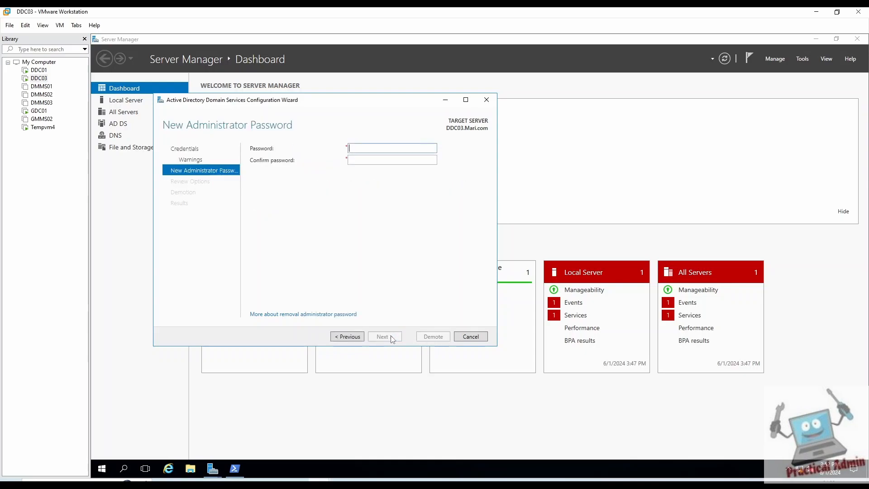
type("••")
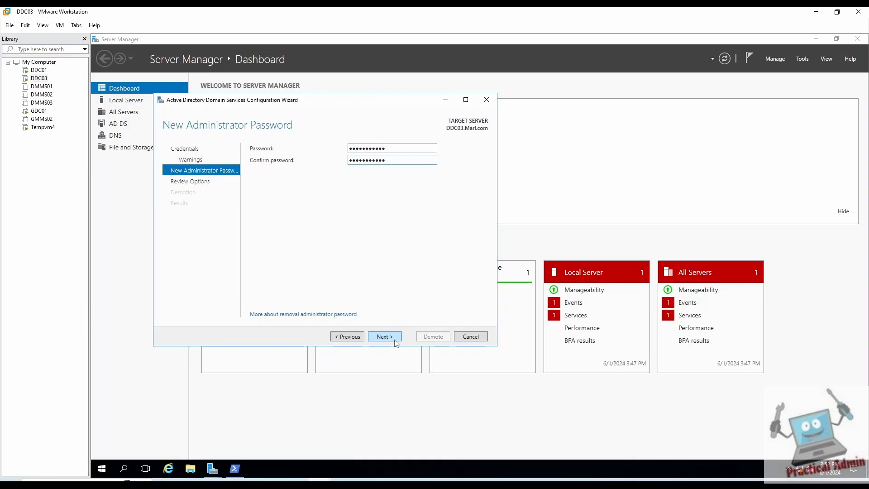
left_click(394, 340)
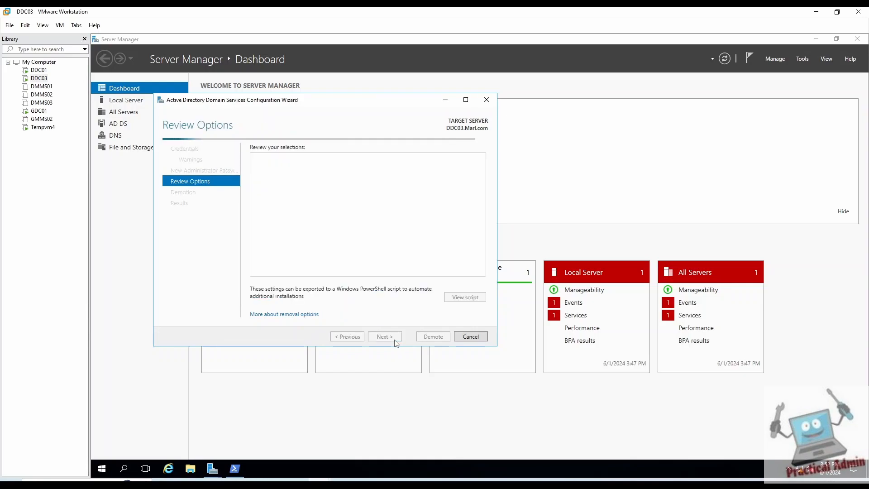
left_click(433, 337)
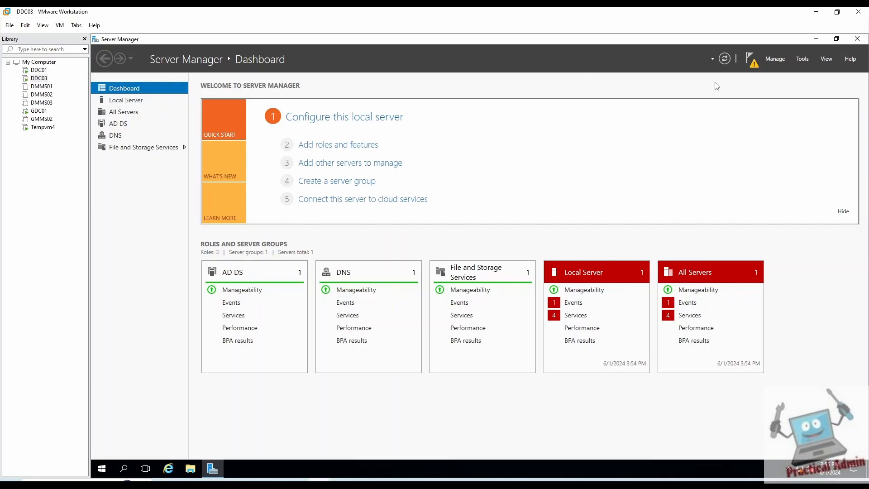
Start removing roles from DDC03.Mari.com again and deselect Active Directory Domain Services along with its dependent features and management tools
left_click(780, 62)
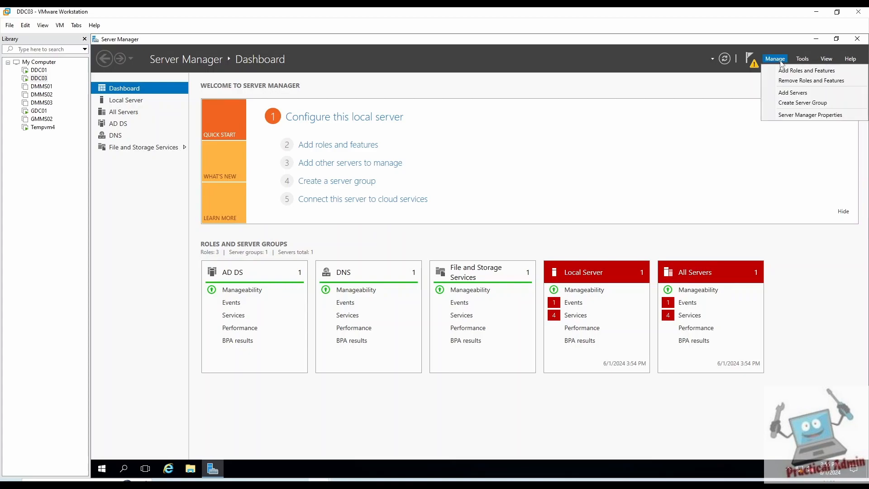
left_click(790, 81)
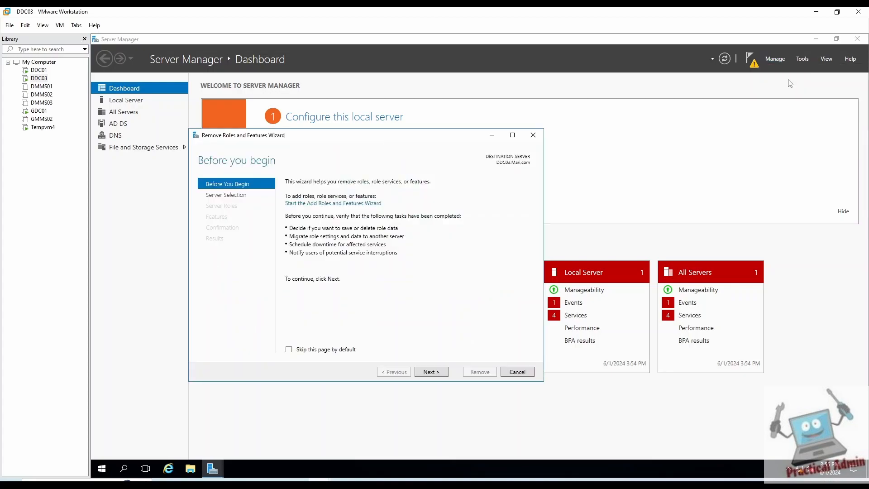
left_click(431, 372)
left_click(431, 372)
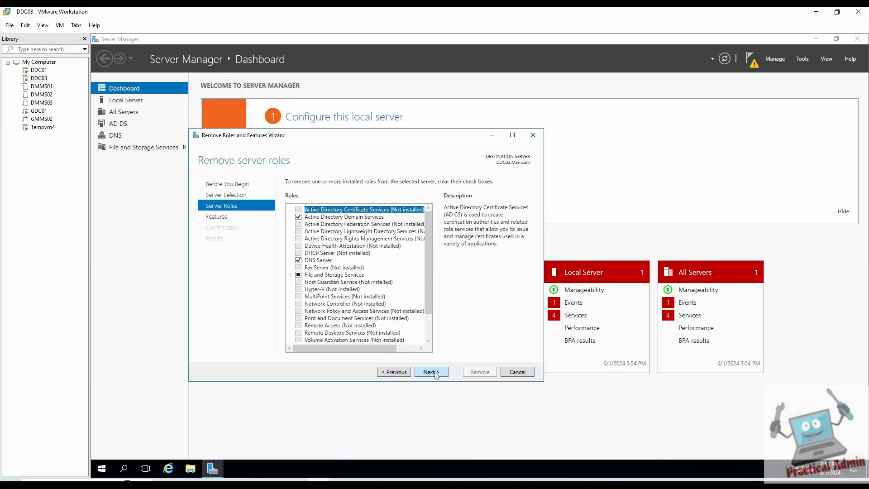
left_click(299, 218)
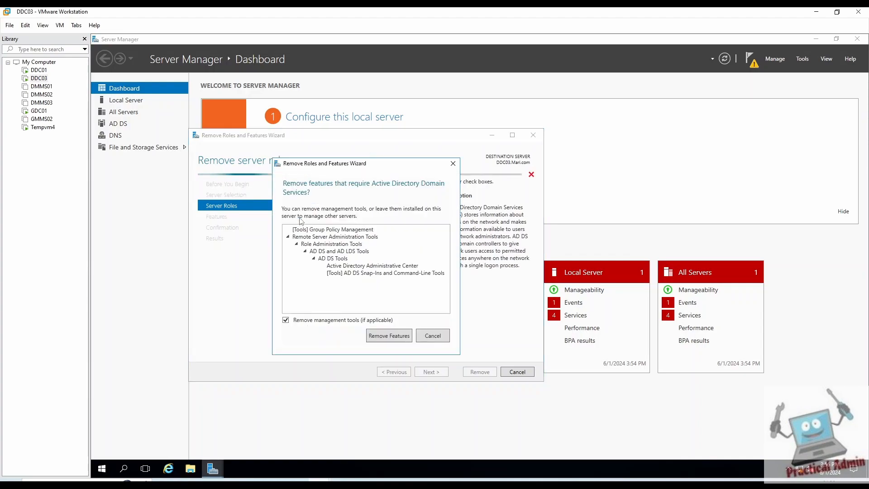
left_click(391, 339)
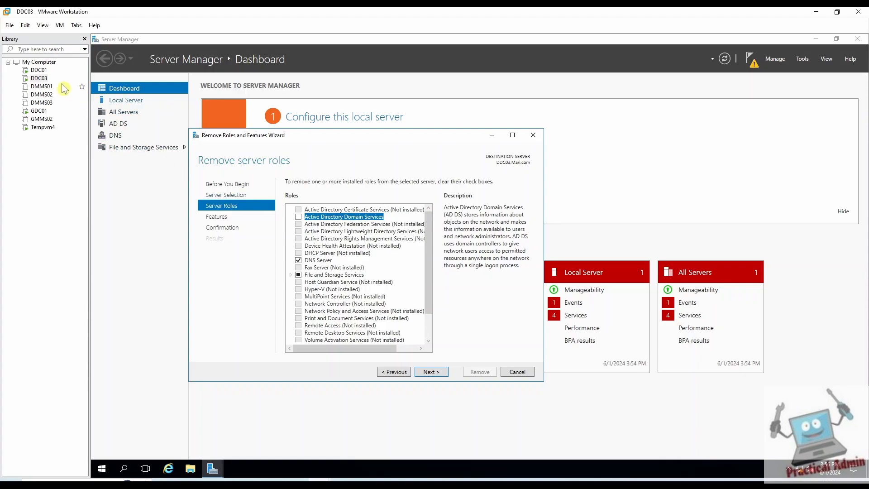
Switch to DDC01, open Active Directory Users and Computers with dsa.msc, and check the Domain Controllers and Computers containers for DDC03
left_click(38, 69)
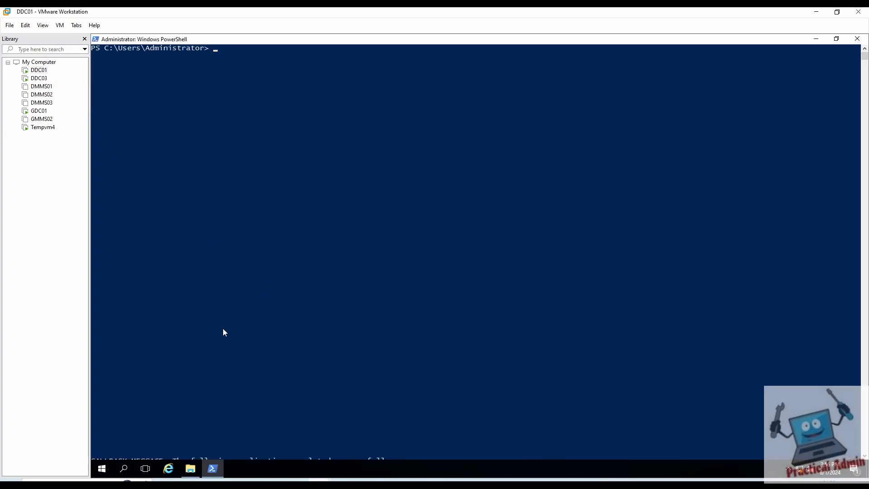
right_click(102, 468)
left_click(125, 428)
type("dsa.msc")
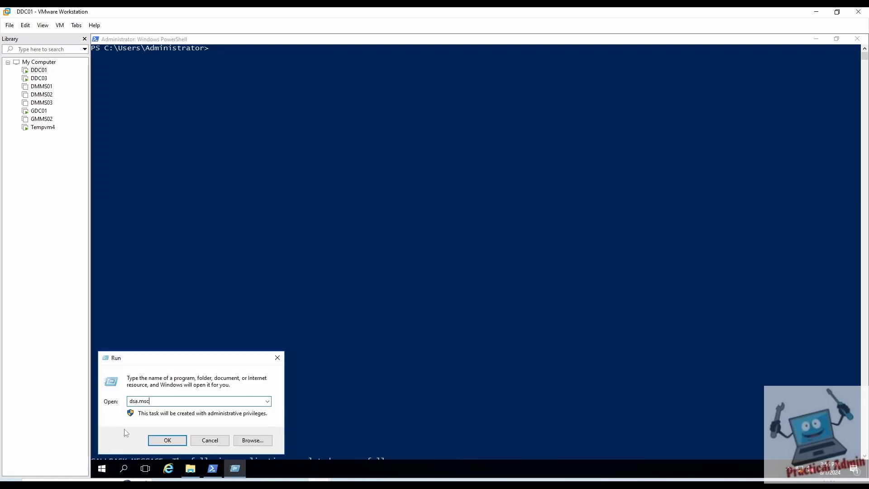
key("Return")
left_click(133, 115)
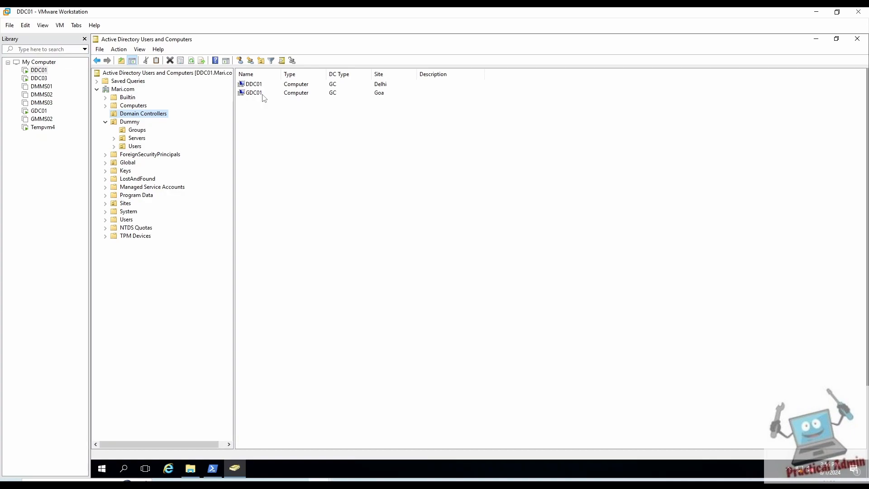
left_click(137, 107)
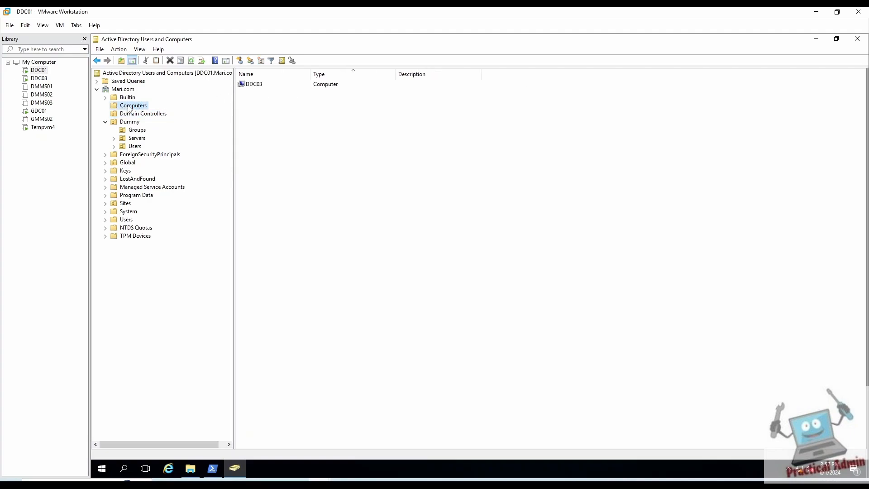
left_click(253, 85)
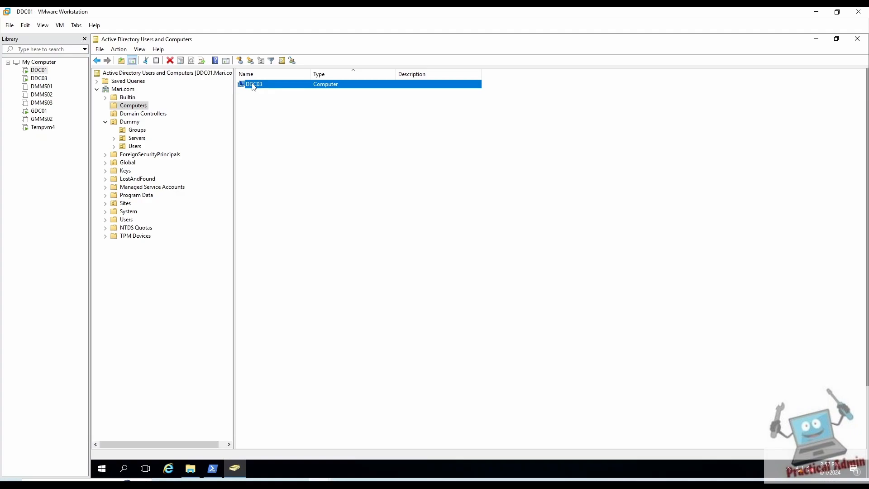
Return to DDC03 and carry out the removal of Active Directory Domain Services, keeping the remaining feature selections
left_click(40, 80)
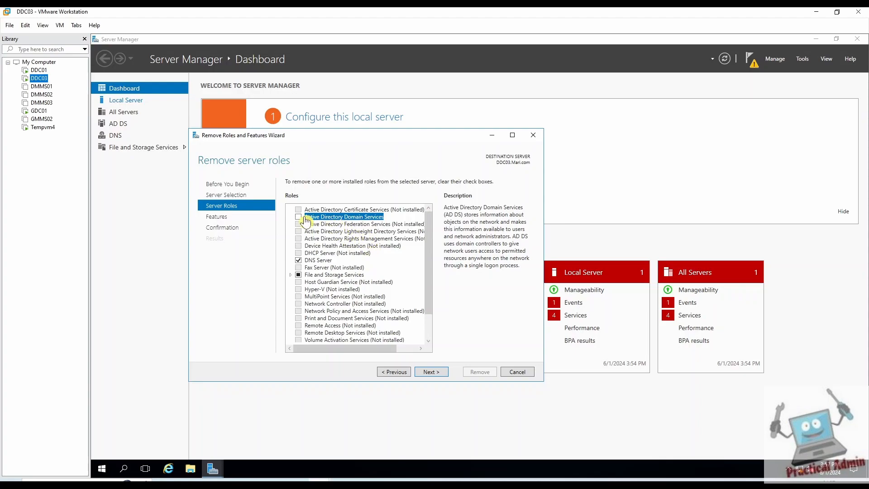
left_click(436, 374)
left_click(436, 374)
left_click(481, 373)
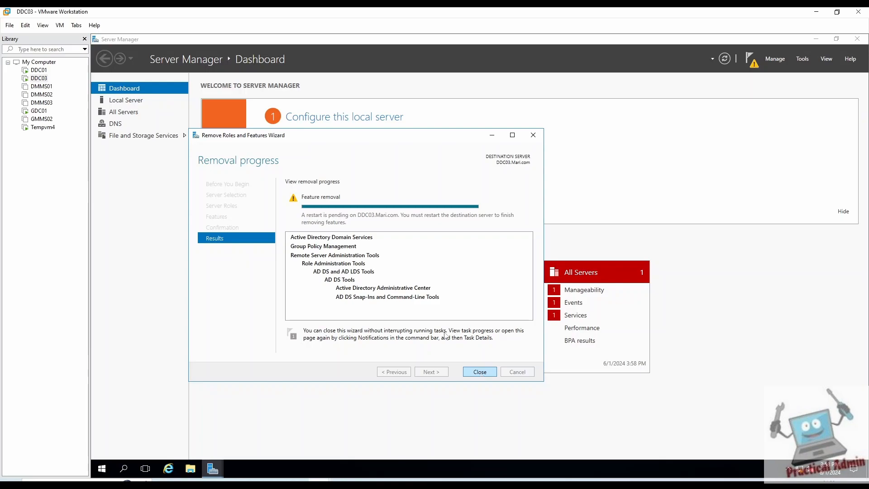
Restart the DDC03 server to finish the pending feature removal
right_click(102, 469)
mouse_move(141, 444)
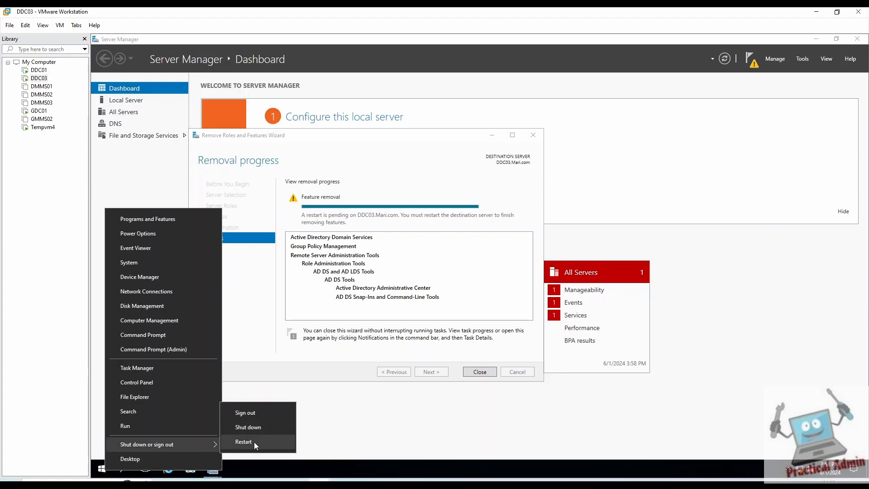
left_click(254, 442)
left_click(248, 452)
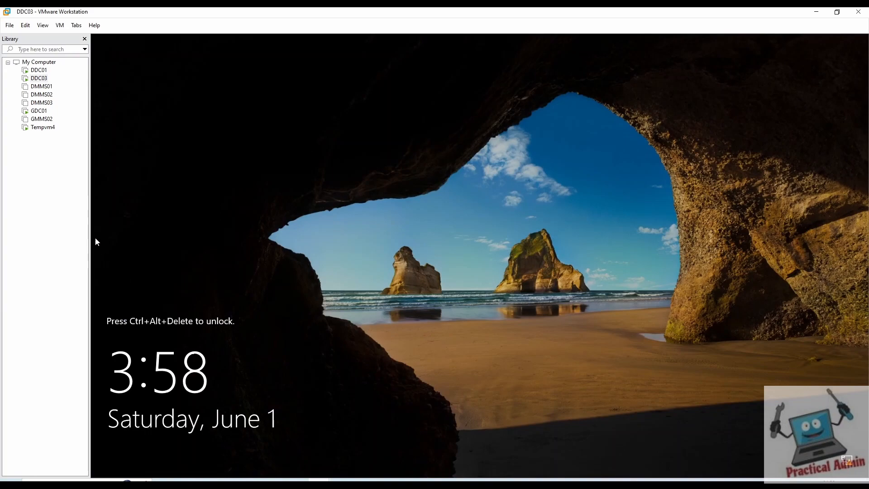
Unlock the DDC03 virtual machine and sign in to the domain administrator account with its password
right_click(37, 79)
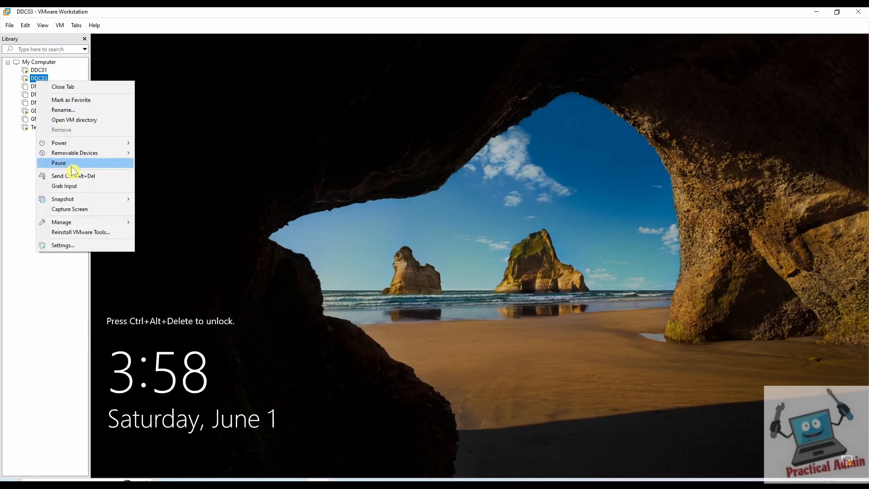
left_click(75, 177)
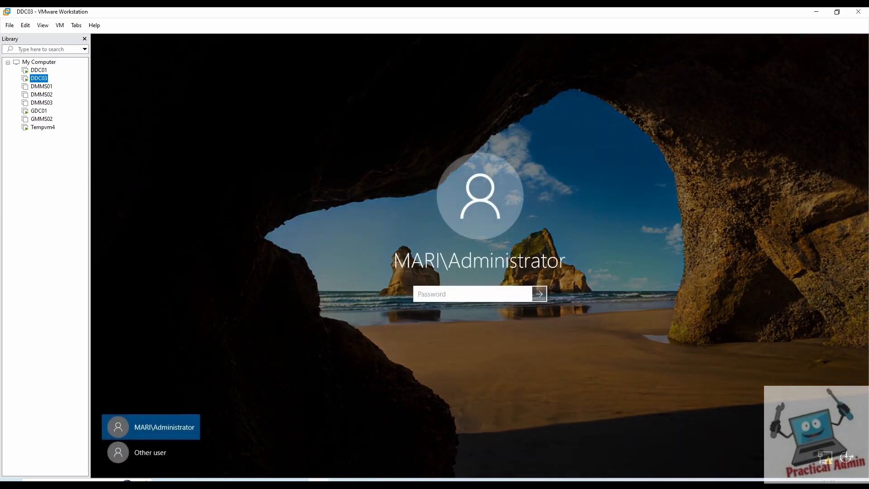
type("**********")
key("Return")
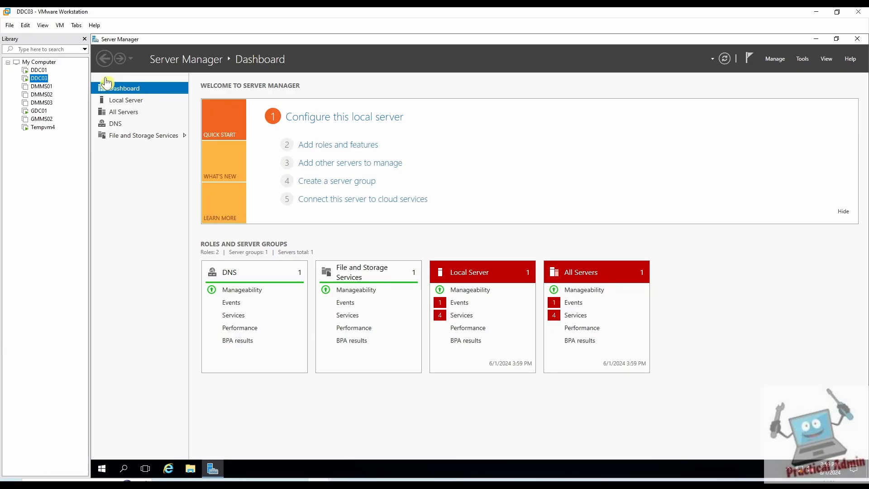
Switch to DDC01, open an elevated Command Prompt, start ntdsutil and enter its metadata cleanup mode
left_click(44, 72)
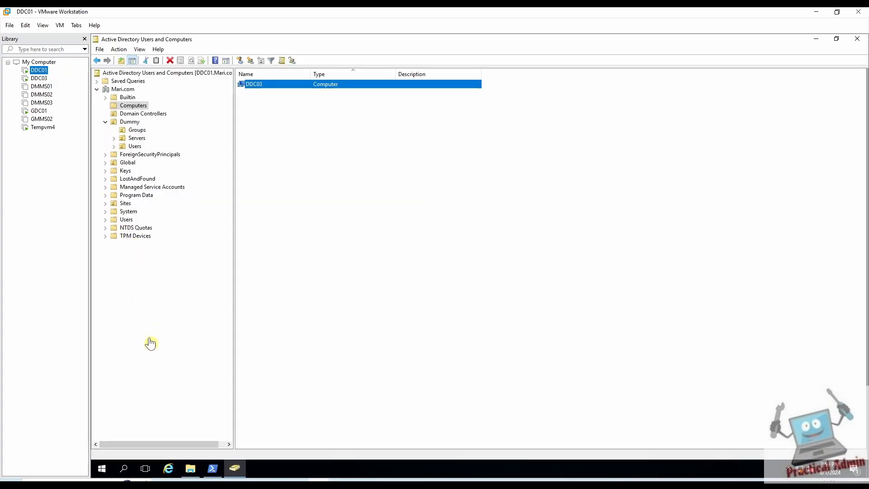
left_click(131, 403)
right_click(107, 468)
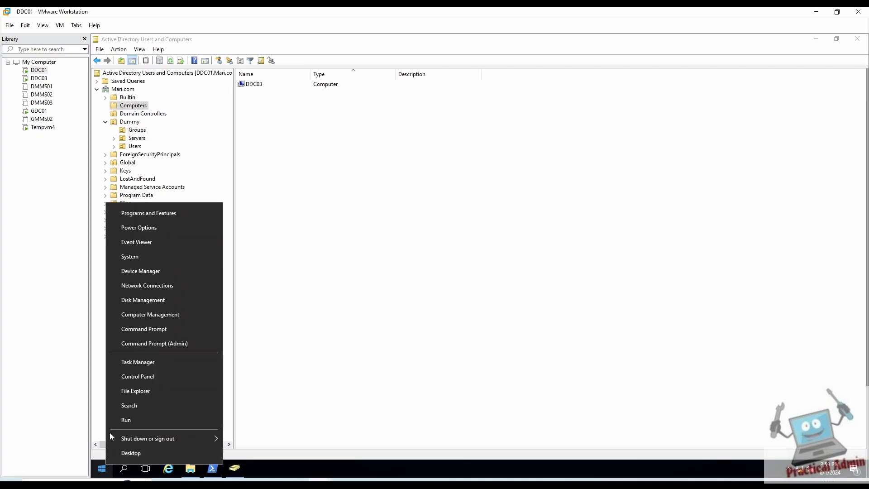
left_click(132, 348)
type("n")
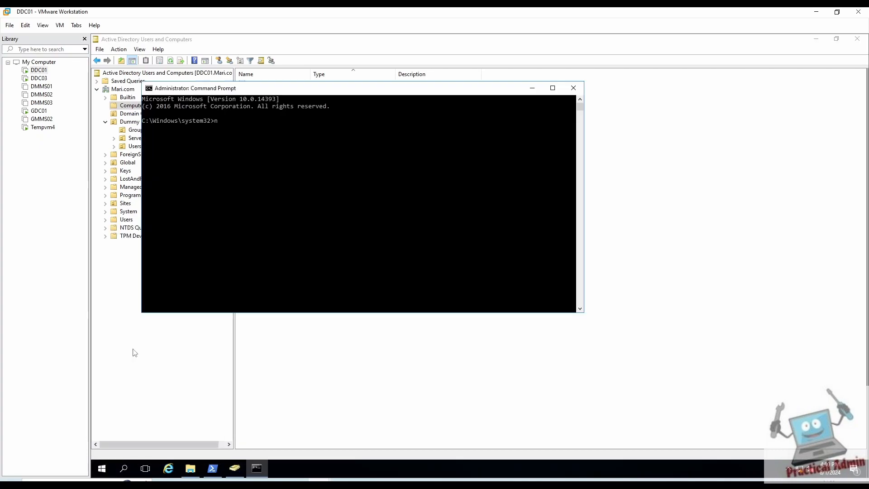
type("tdsutil")
key("Return")
type("metadata cleanup")
key("Return")
Connect the metadata cleanup session to server DDC01 and quit the server connections prompt
type("Connections")
key("Return")
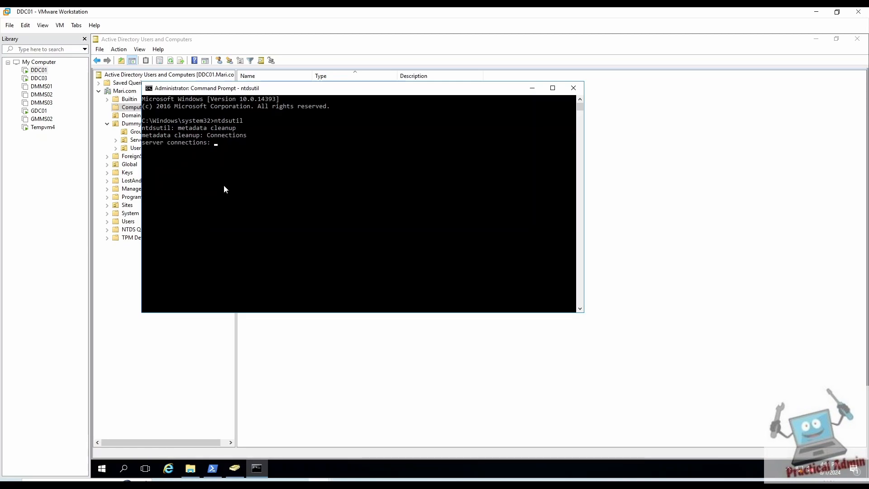
type("Connect to Server DDC01")
key("Return")
type("qqui")
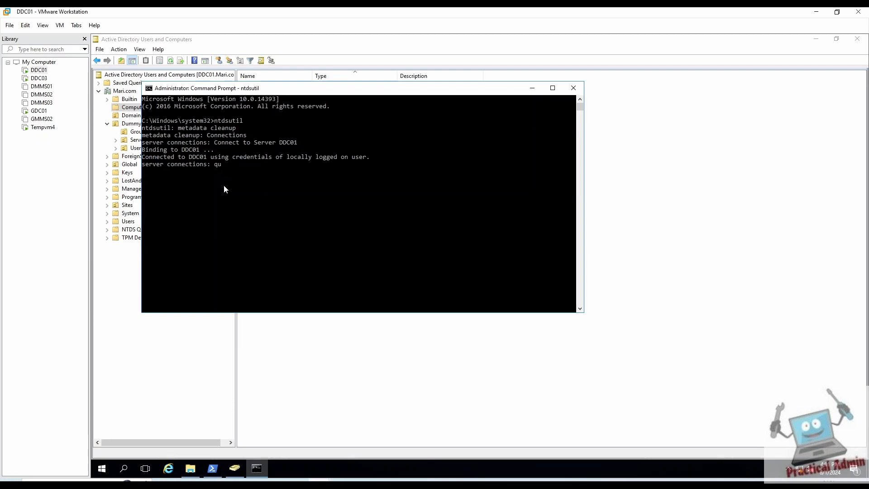
type("t")
key("Return")
Enter Select Operation Target mode, list the domains and select domain 0 (DC=Mari,DC=com)
type("Select Operati")
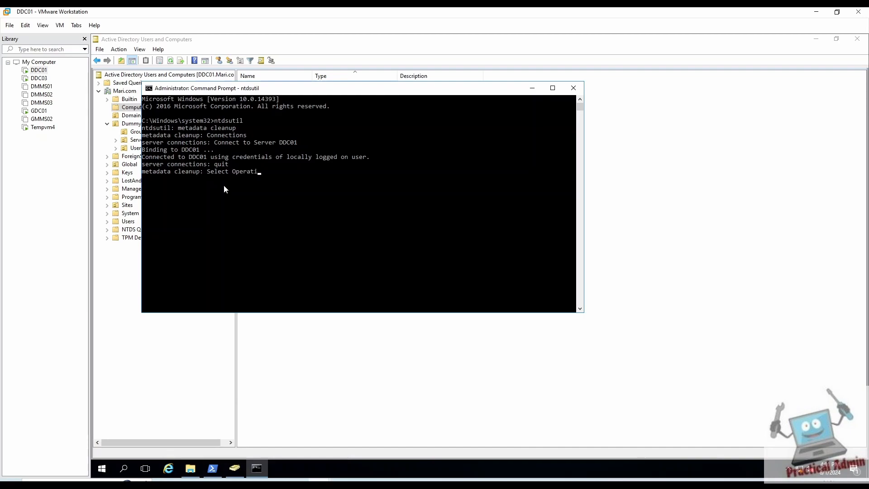
type("on Target")
key("Return")
type("list domain")
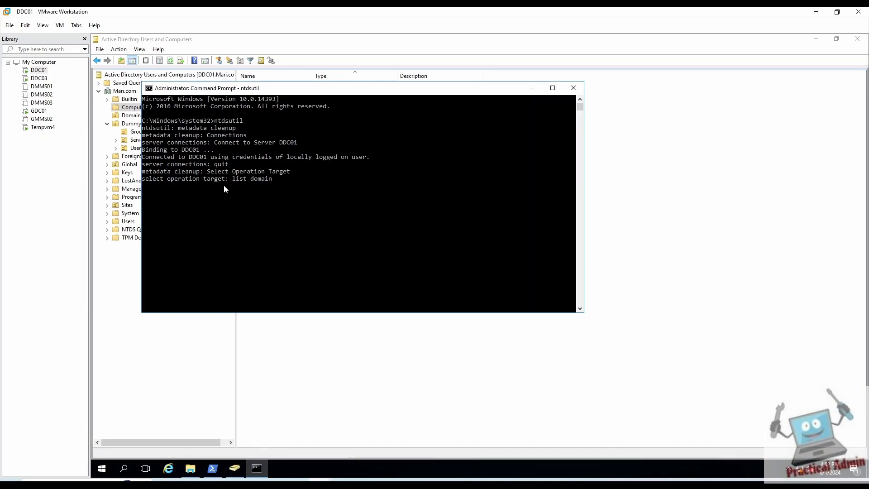
key("Return")
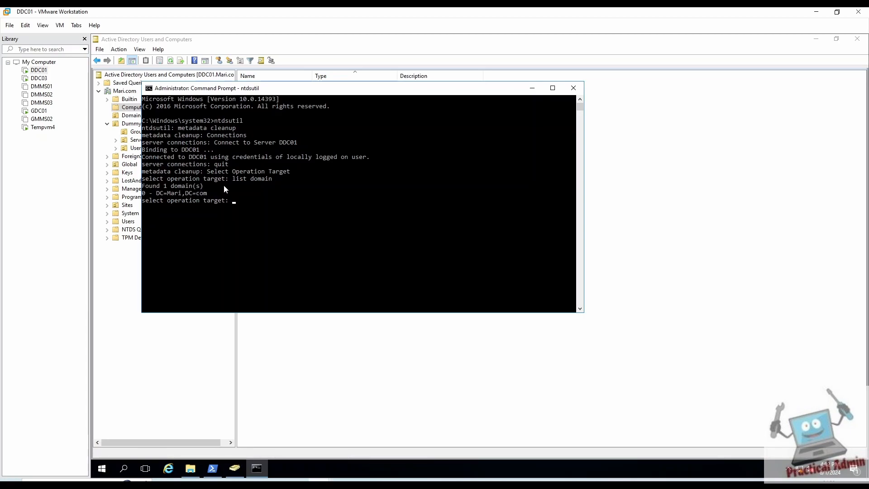
type("Select domain")
type("0")
key("Return")
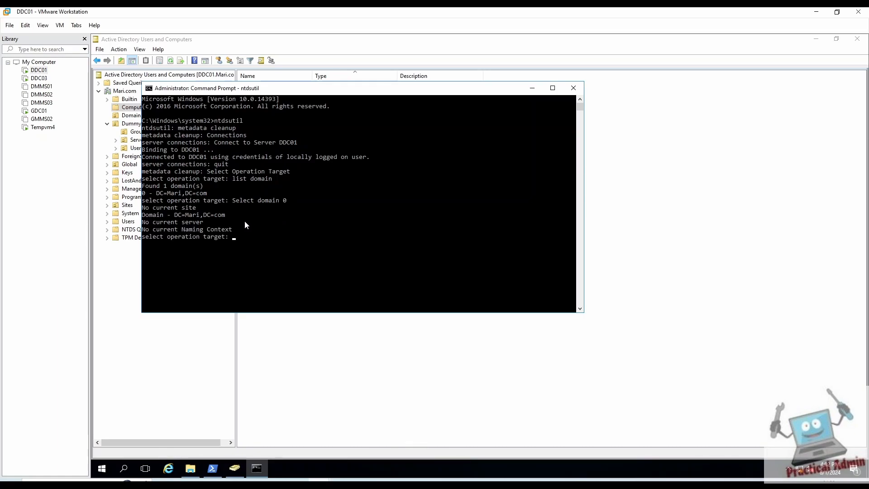
left_click_drag(227, 218, 141, 219)
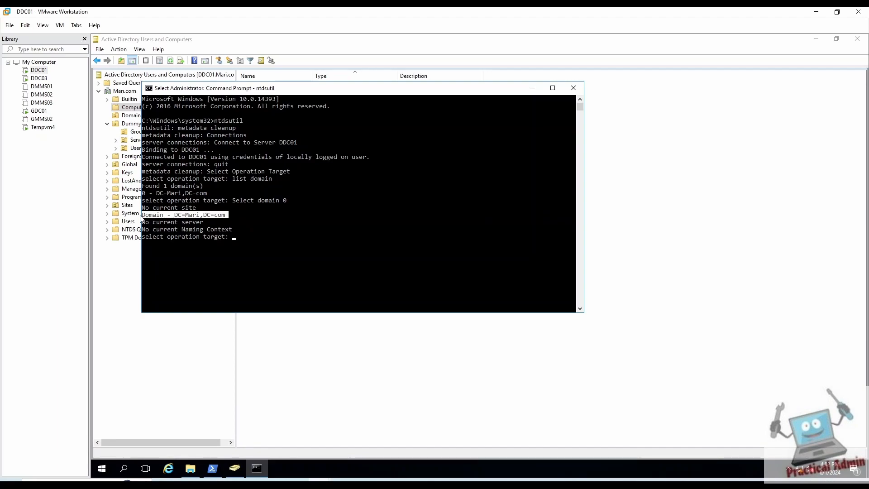
left_click(233, 237)
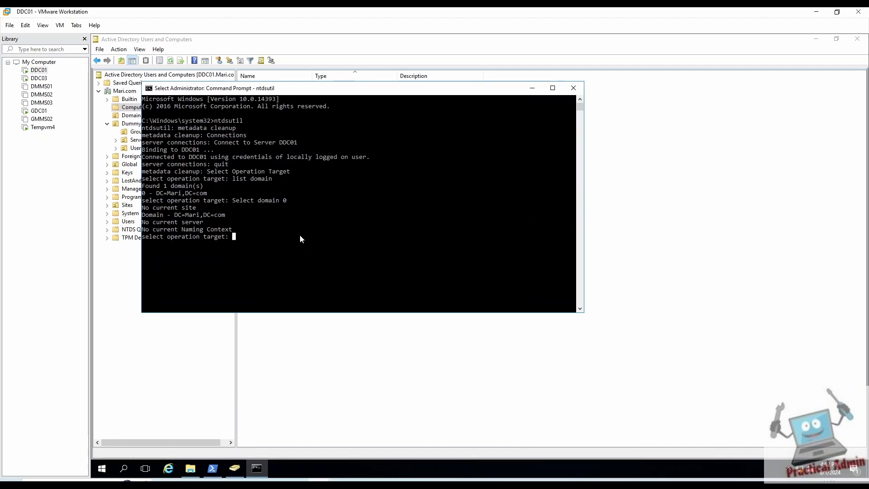
List the sites and select site 1 (Delhi) as the operation target
type("list sites")
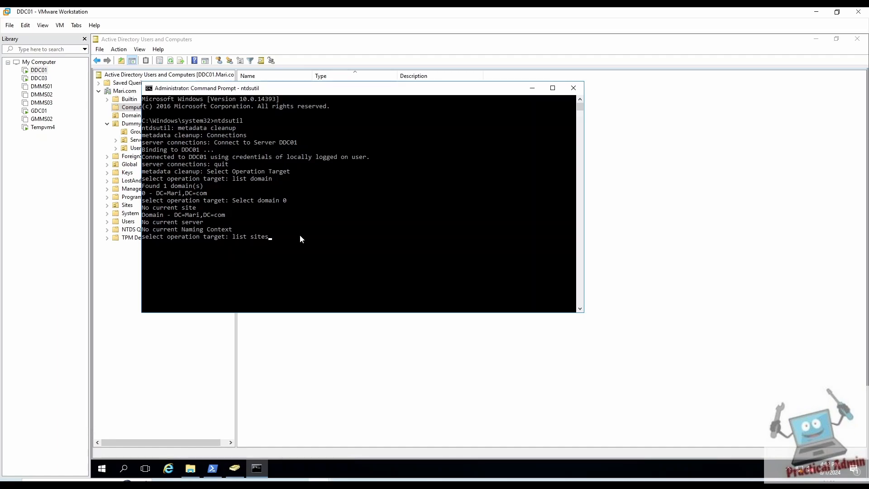
key("Return")
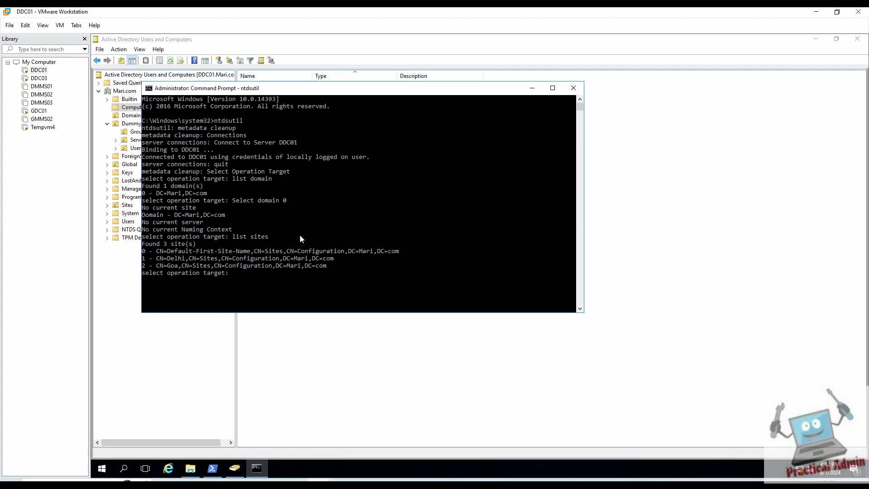
left_click(299, 236)
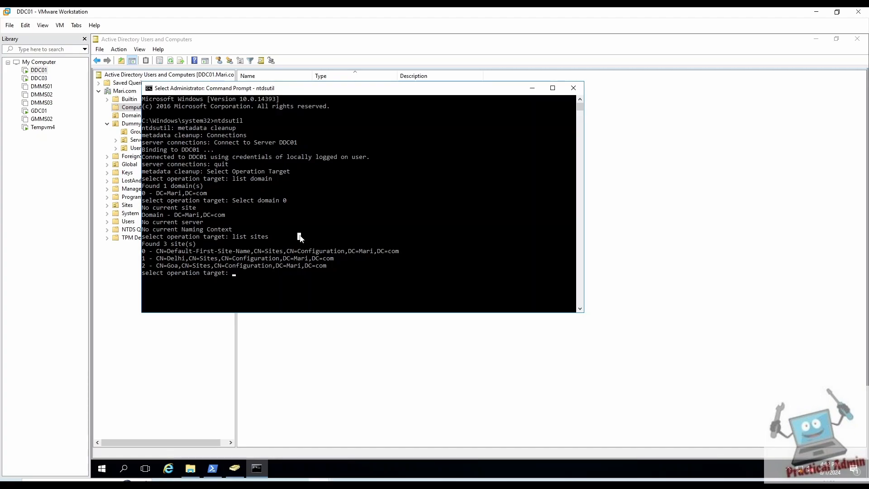
type("Select site")
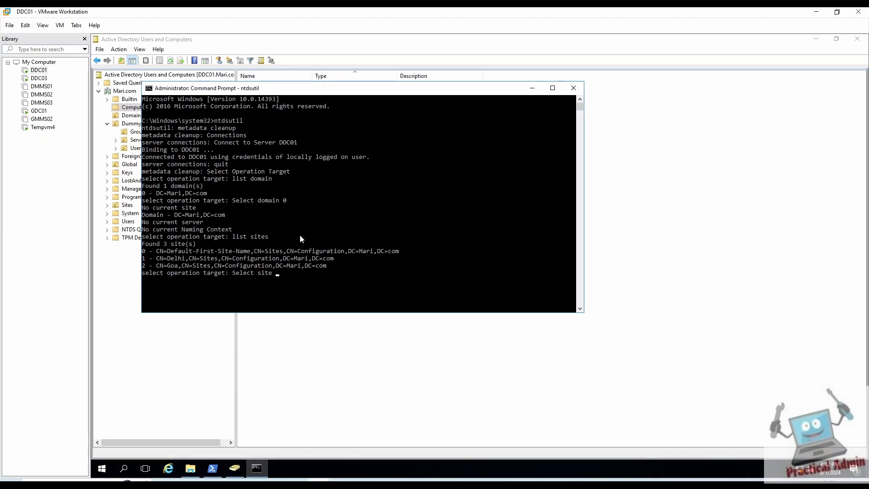
type(" 1")
key("Return")
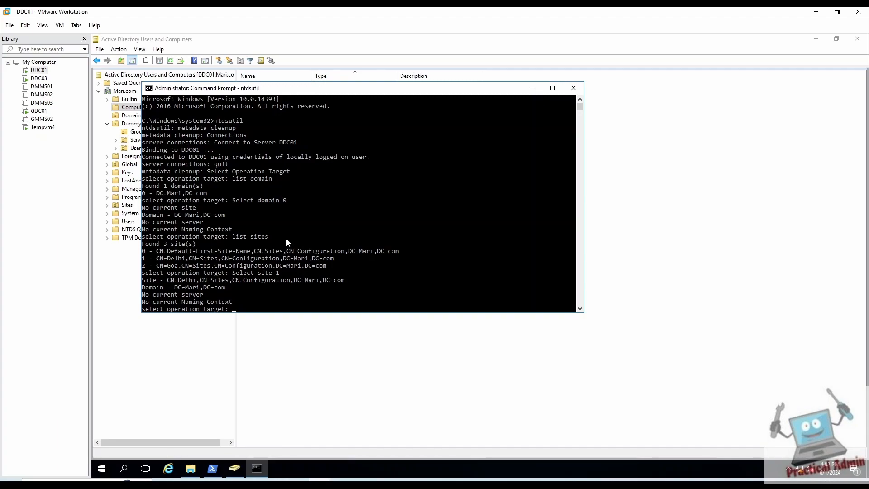
left_click_drag(168, 281, 204, 283)
left_click(245, 309)
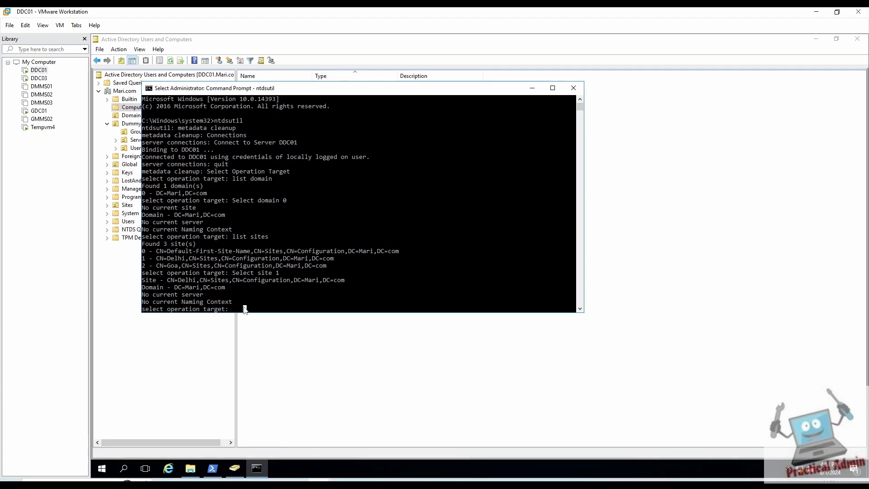
List the servers in the selected Delhi site to check for leftover DDC03 metadata
type("lis")
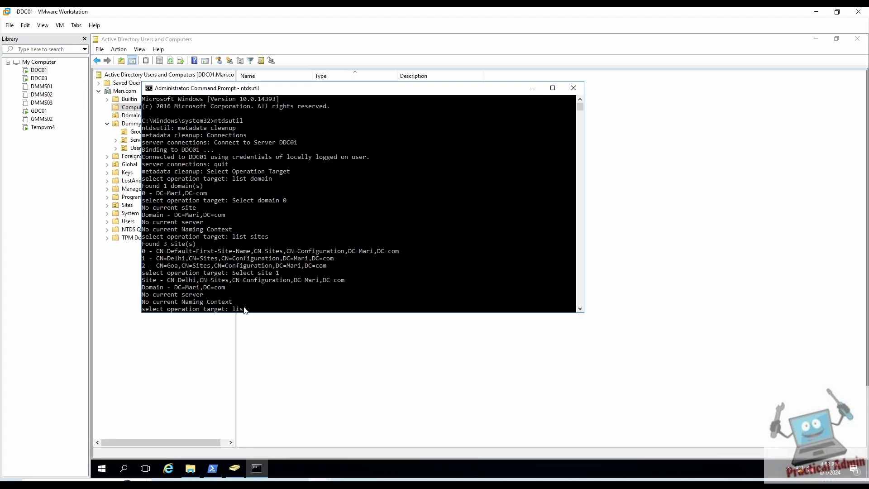
type("ervers in site")
key("Return")
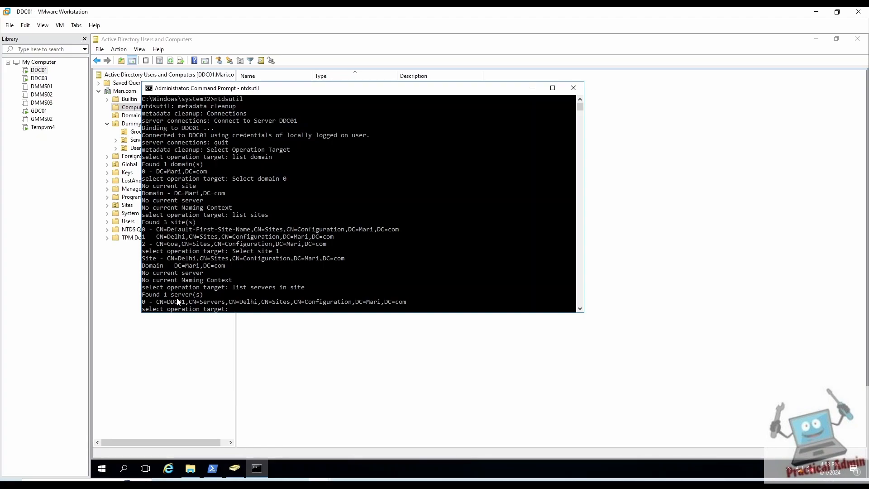
Quit the operation target and metadata cleanup modes and exit ntdsutil to the command prompt
type("it")
key("Return")
type("qui")
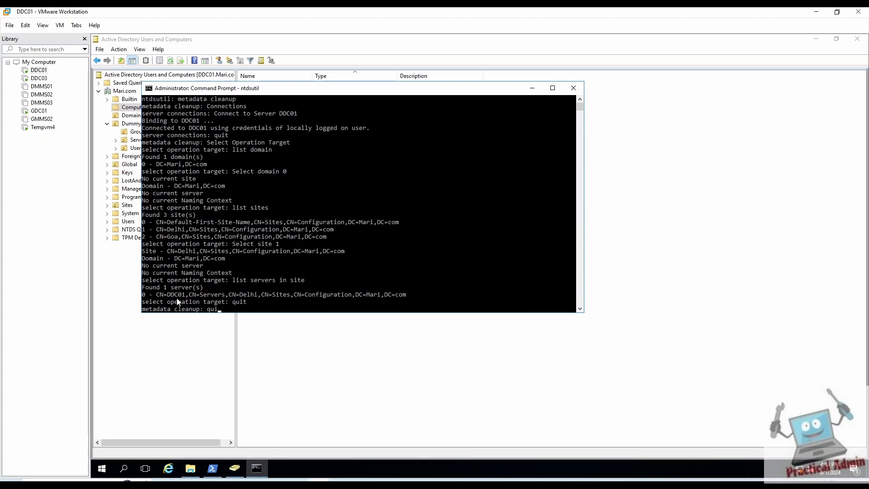
type("t")
key("Return")
type("quit")
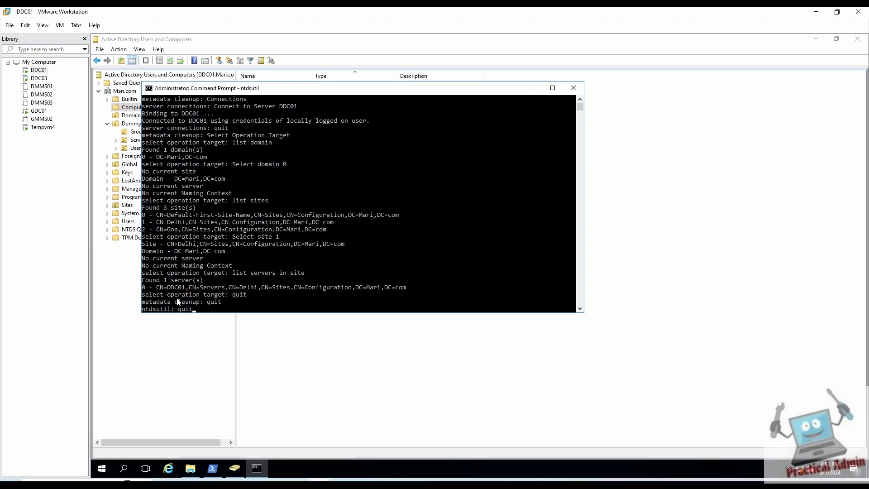
key("Return")
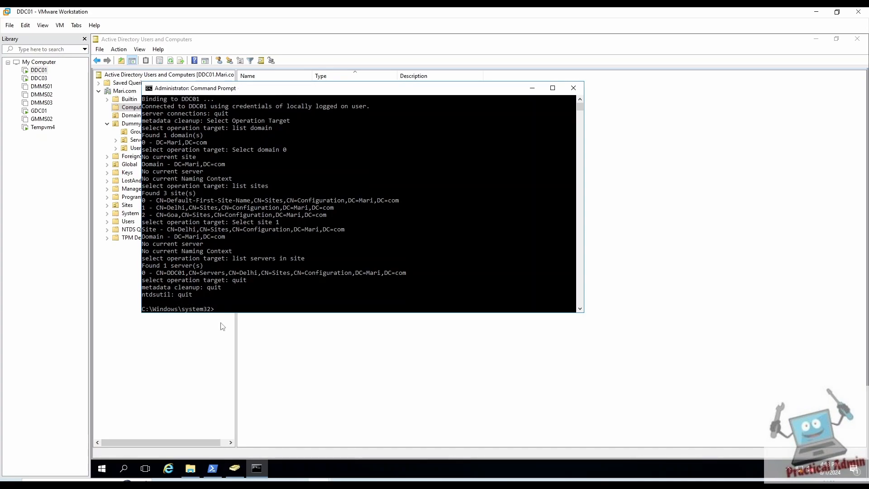
Open Server Manager on DDC01 by running servermanager
right_click(106, 469)
left_click(123, 429)
type("servermanager")
key("Return")
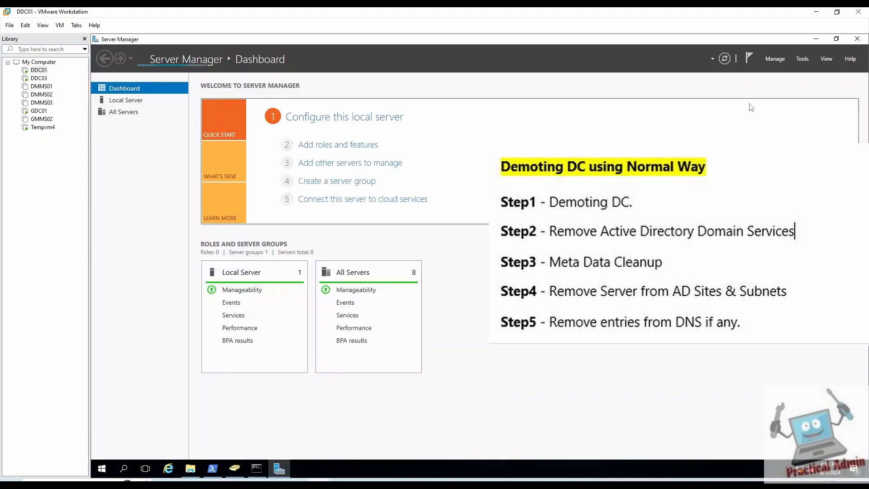
Open Active Directory Sites and Services and expand the Servers container of the Delhi site
left_click(801, 60)
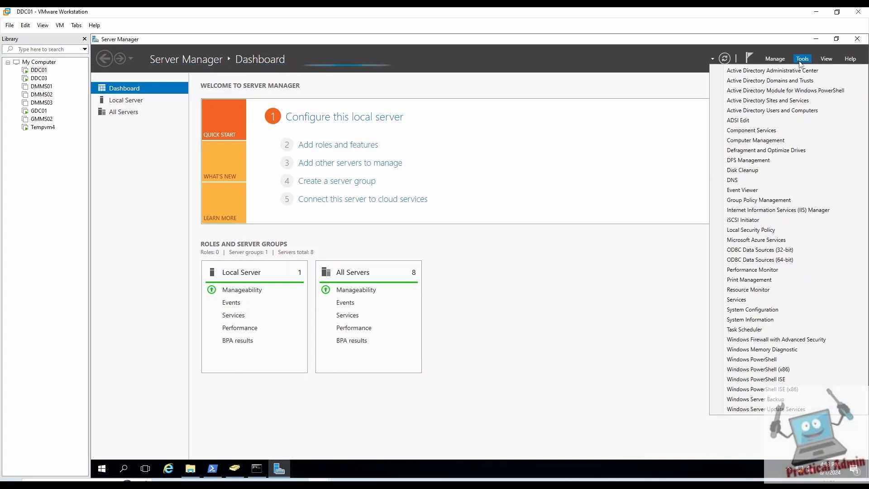
left_click(741, 103)
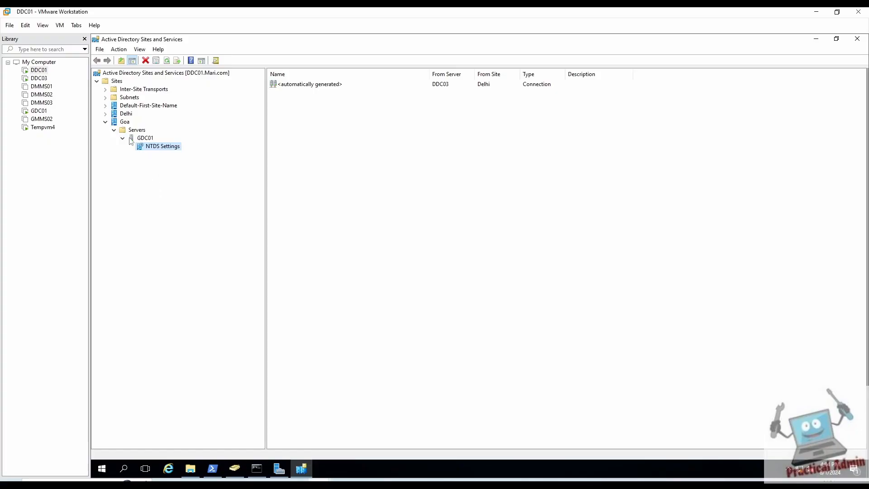
left_click(106, 115)
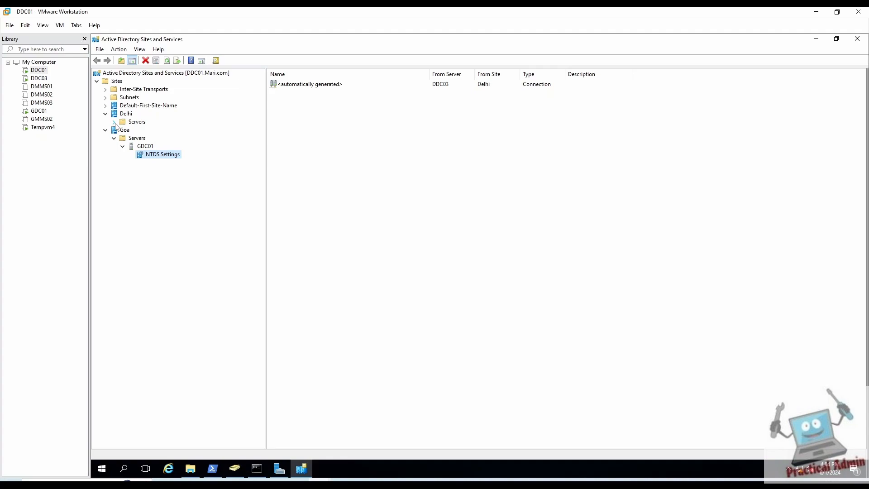
left_click(115, 124)
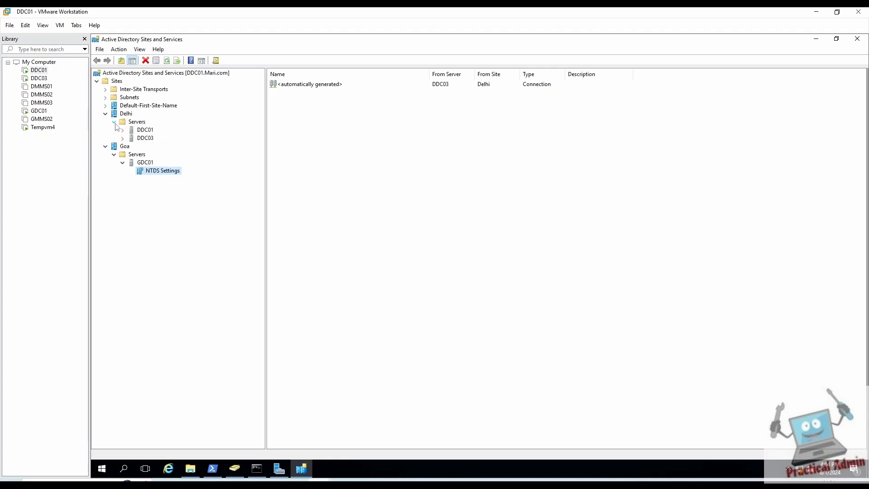
Delete the DDC03 server object from the Delhi site and confirm the deletion
left_click(145, 140)
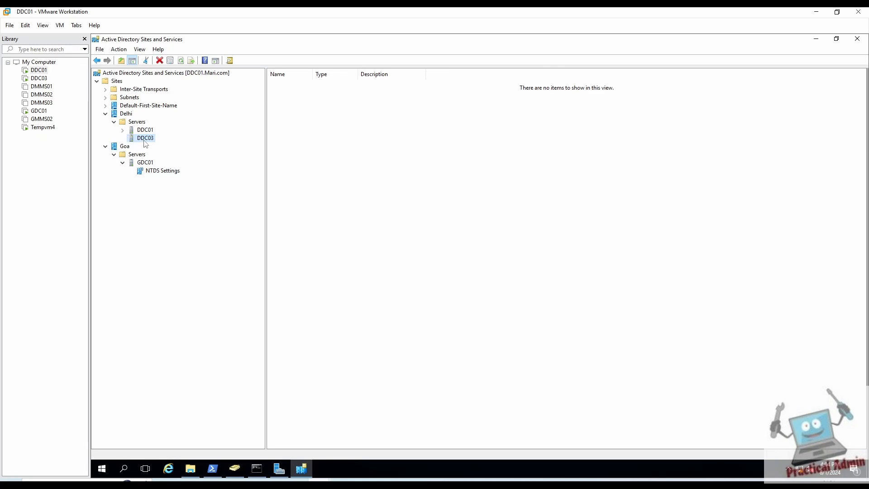
right_click(144, 141)
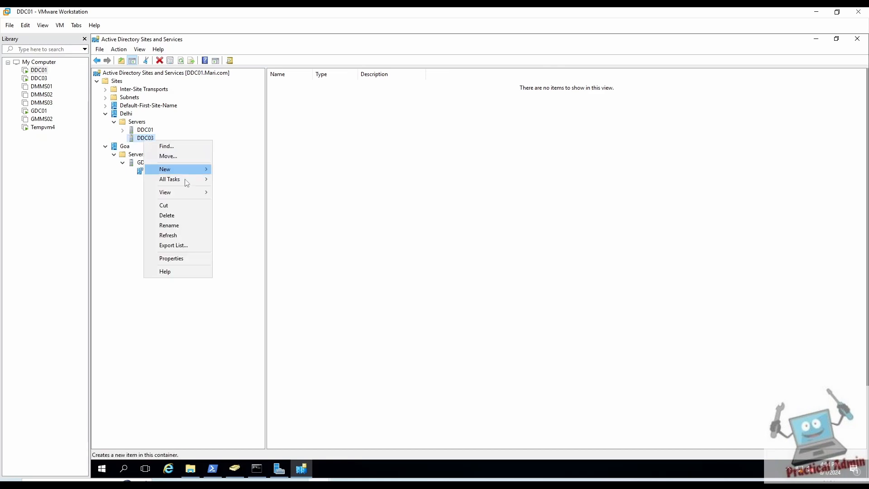
left_click(167, 216)
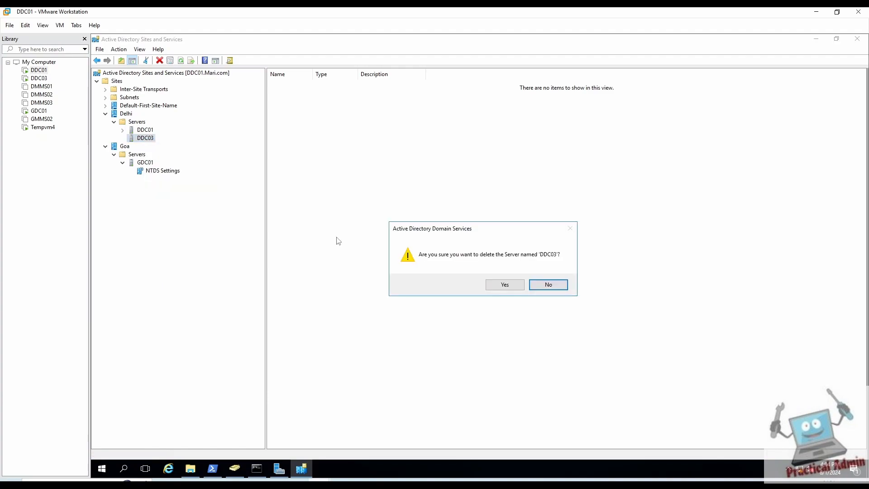
left_click(506, 287)
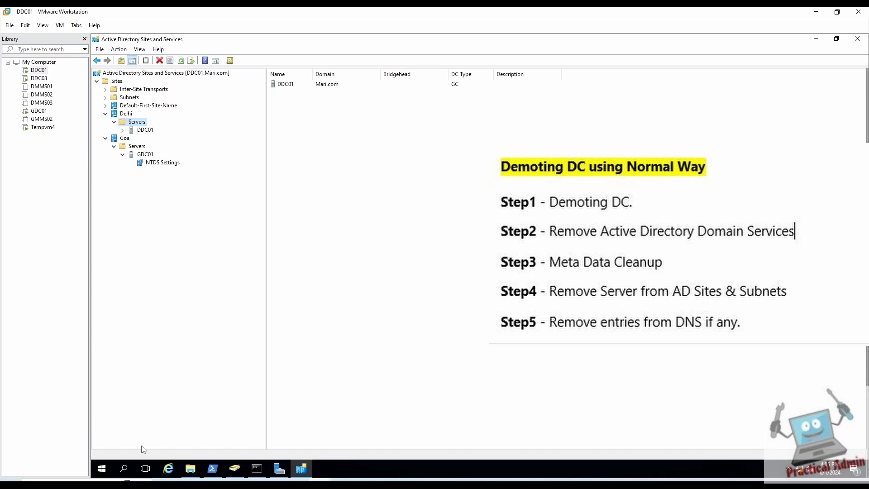
Open DNS Manager by running dnsmgmt.msc
right_click(101, 468)
left_click(131, 436)
type("dnsmgmt.msc")
key("Return")
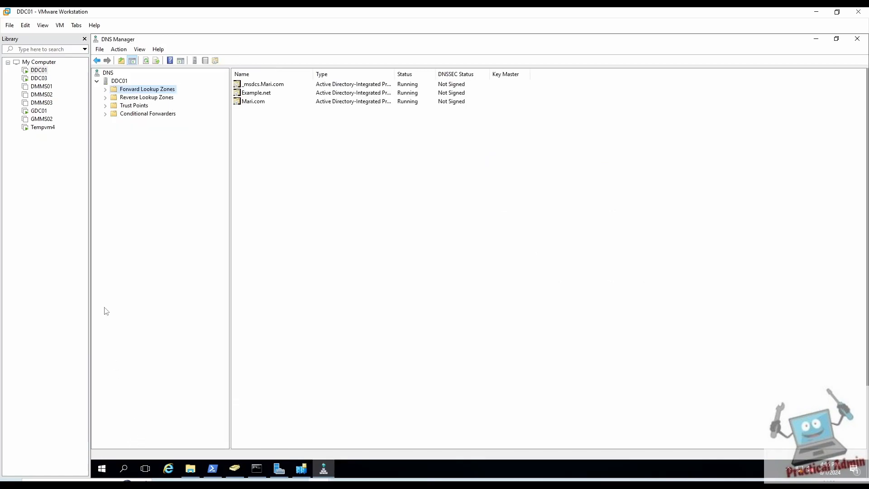
Check the name servers of the Mari.com forward lookup zone for a DDC03 entry, and close the zone properties
left_click(106, 90)
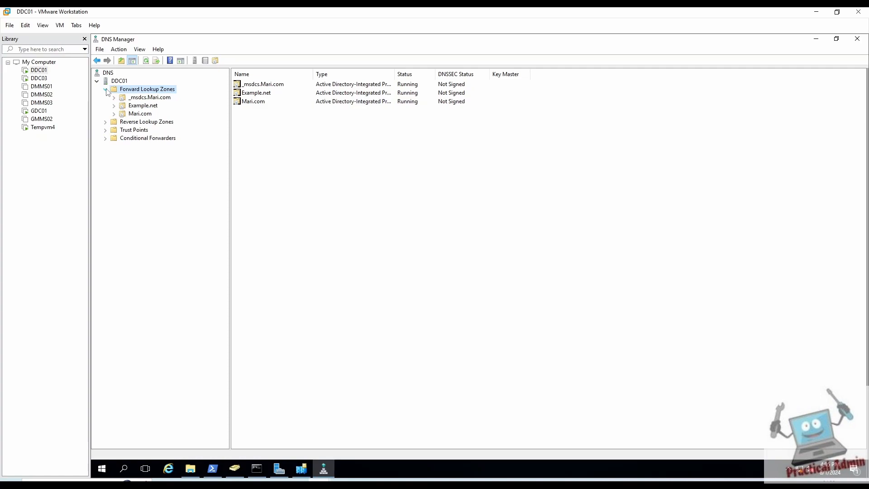
left_click(138, 115)
right_click(139, 116)
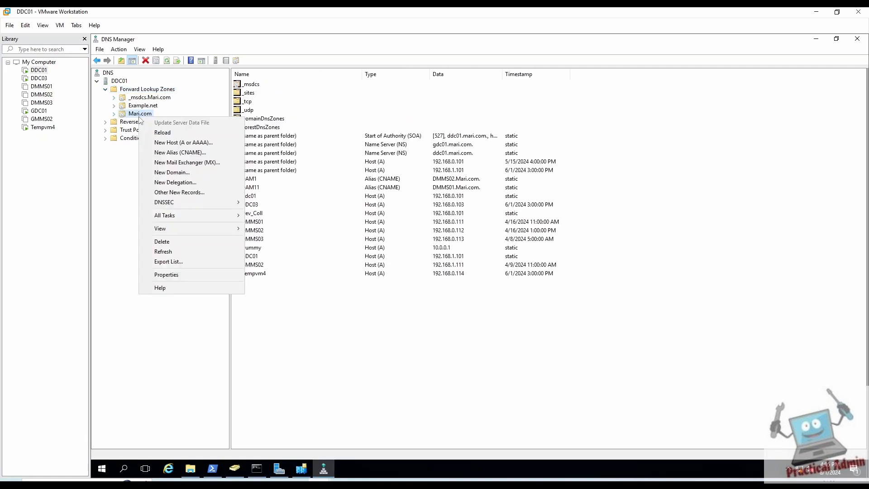
left_click(168, 276)
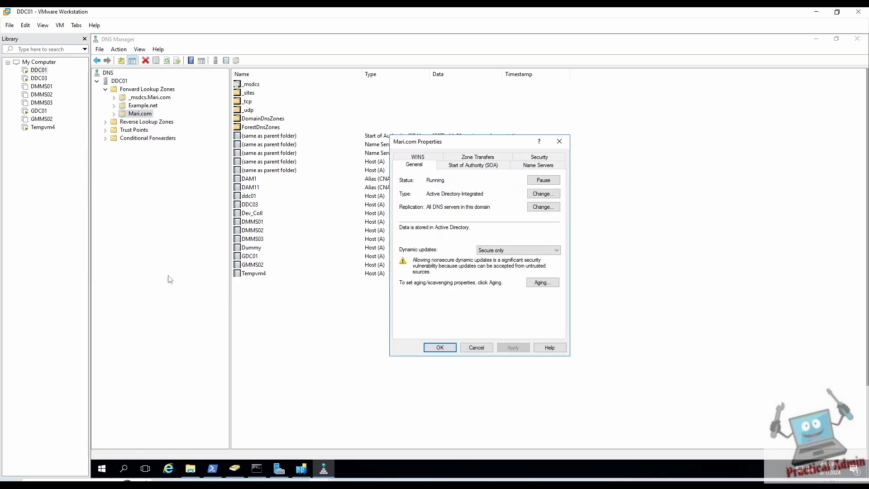
left_click(528, 167)
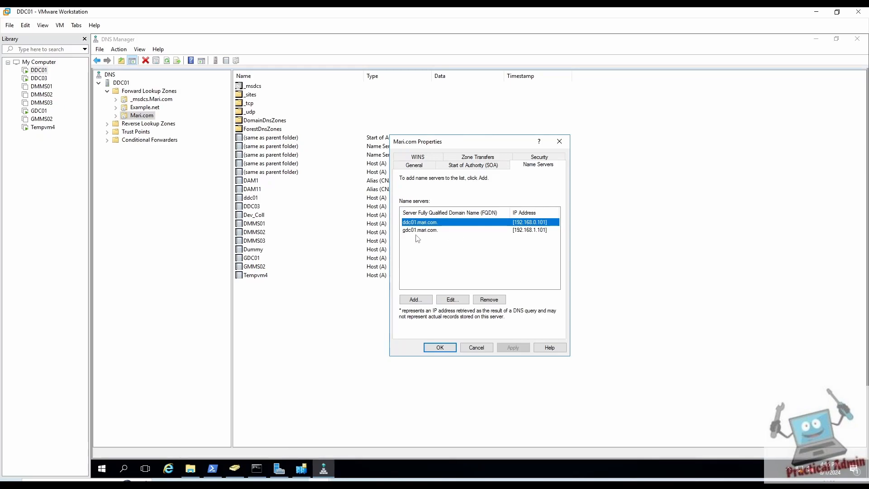
left_click(560, 141)
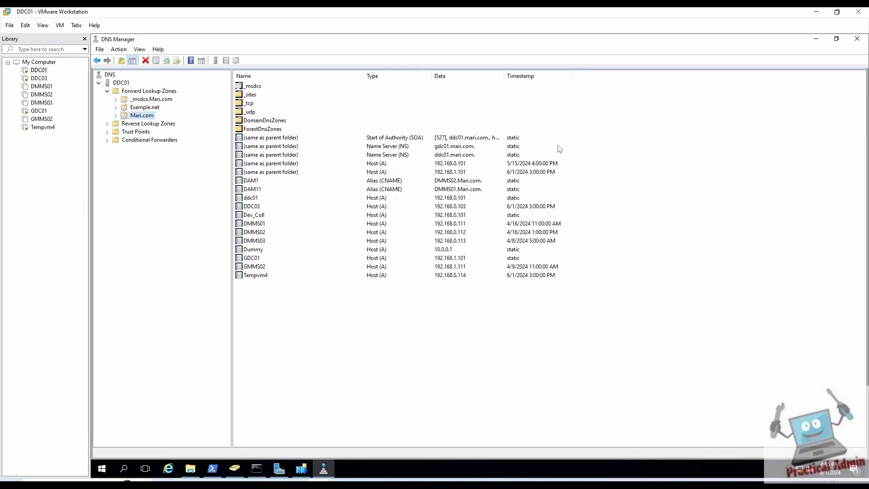
Check the name servers of the Example.net zone for a DDC03 entry, and dismiss its properties without changes
left_click(145, 108)
right_click(147, 109)
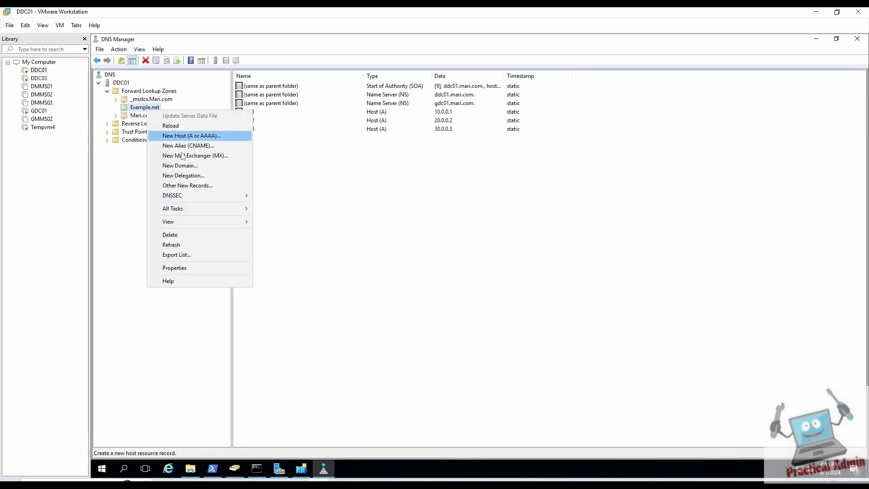
left_click(175, 268)
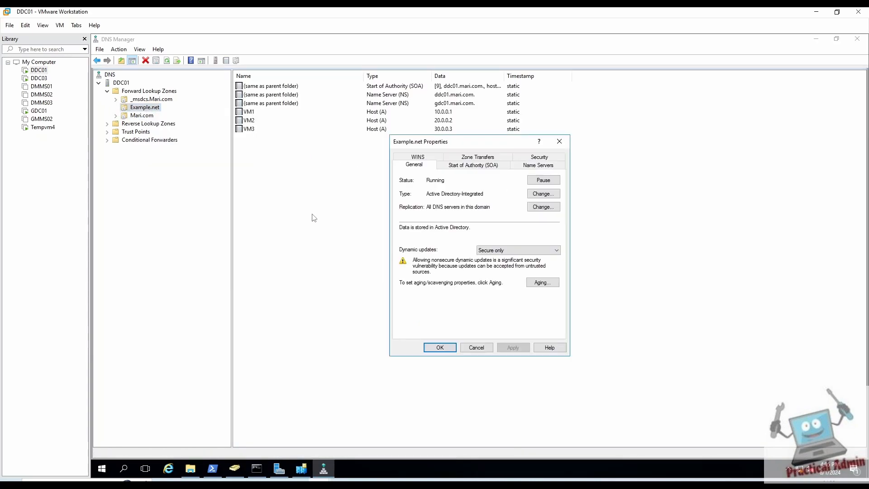
left_click(540, 166)
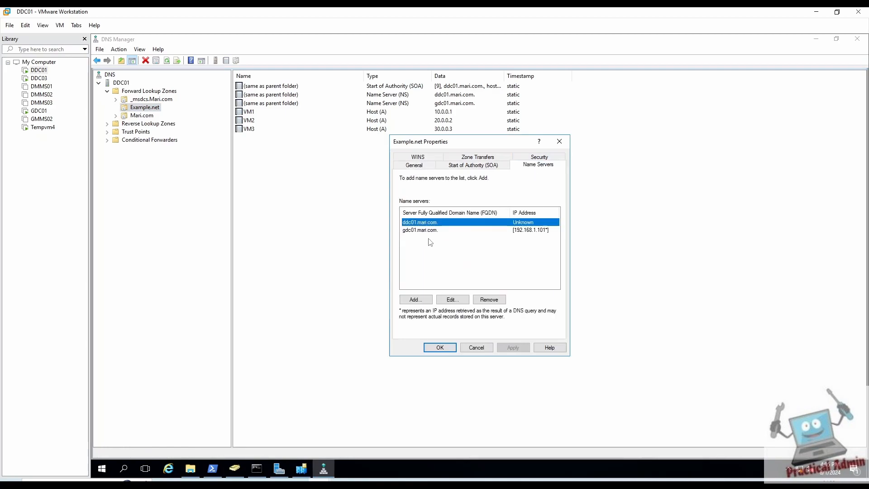
left_click(477, 349)
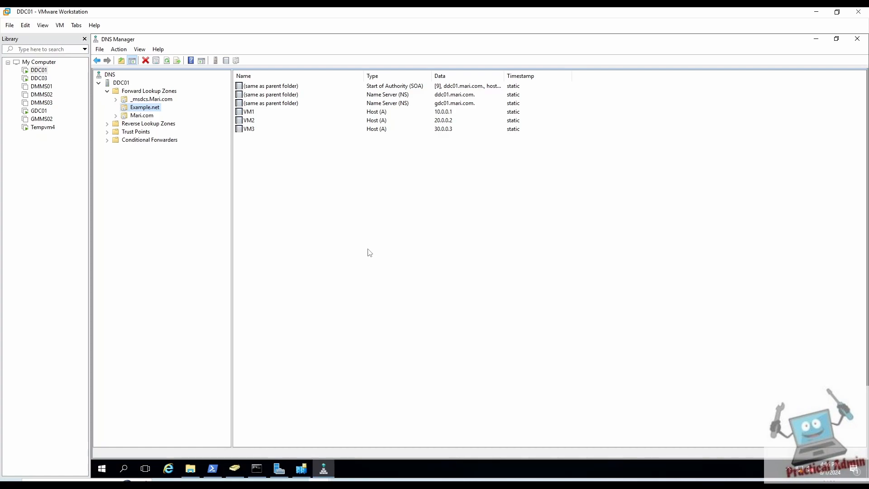